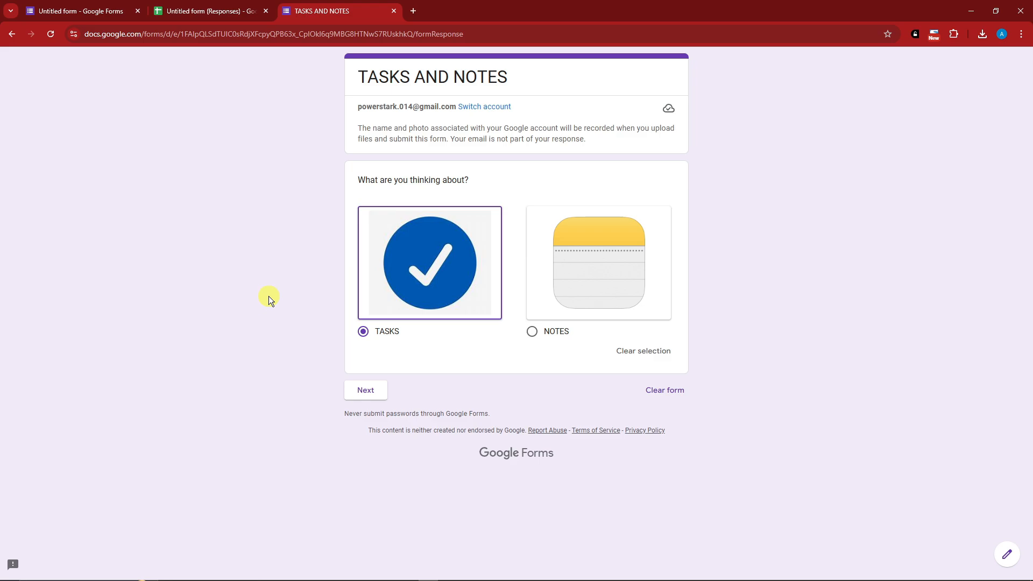
Review the TASKS AND NOTES form's title and follow the TASKS choice to examine its task description, importance level and due date questions.
drag(359, 78, 508, 76)
click(531, 79)
drag(508, 81, 364, 86)
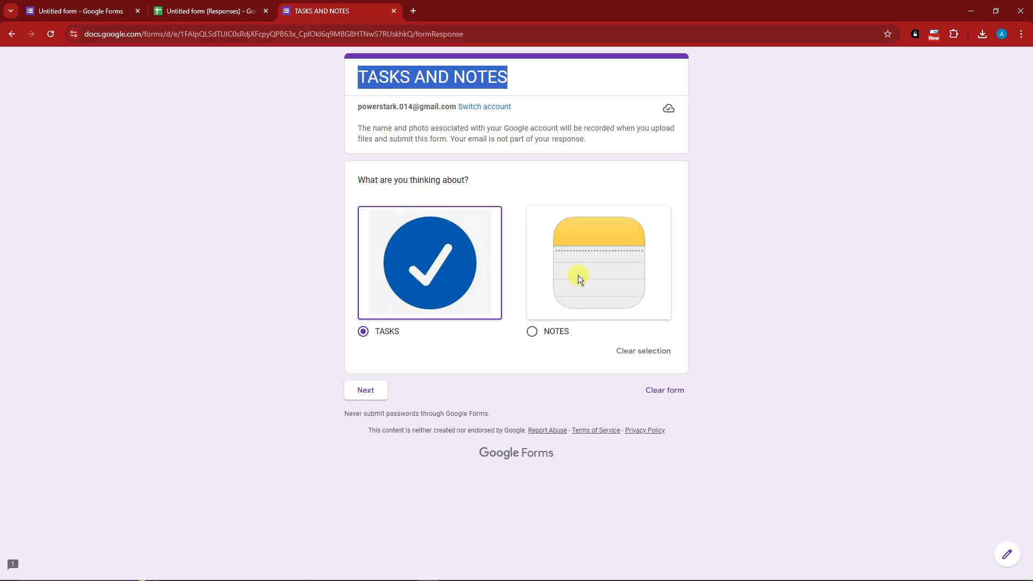
click(375, 77)
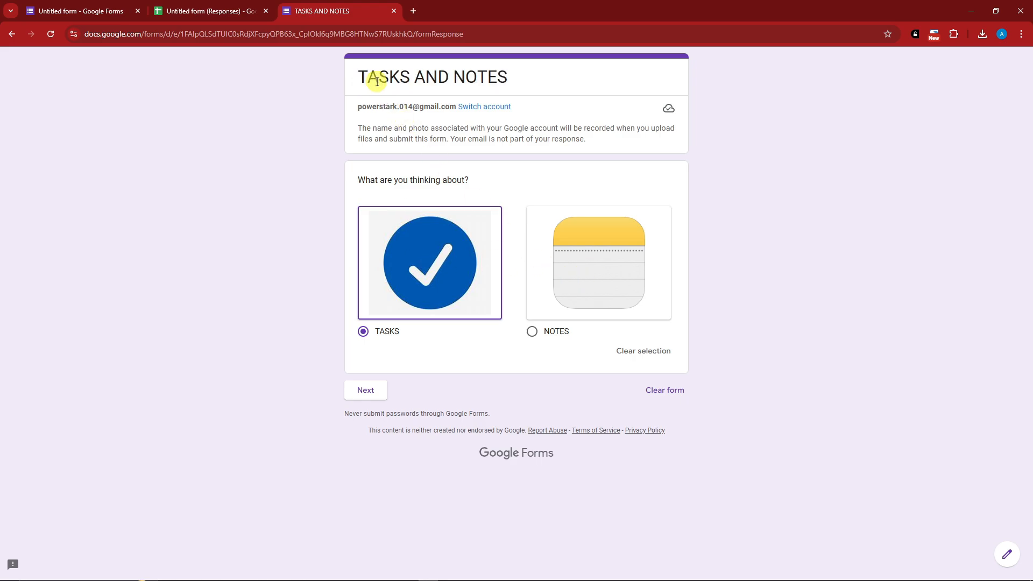
click(533, 331)
click(362, 332)
click(375, 395)
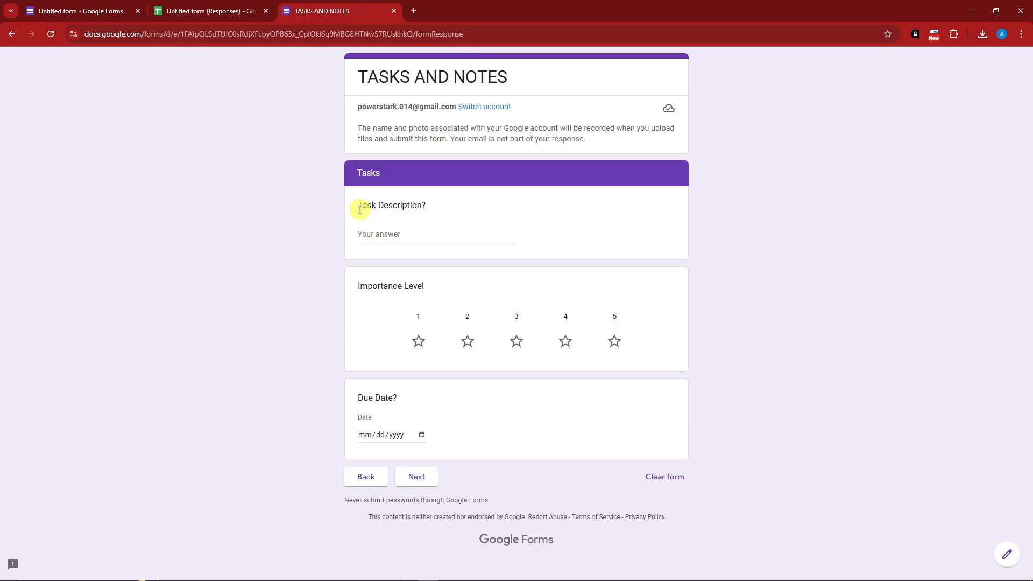
drag(357, 205, 445, 207)
drag(357, 286, 466, 285)
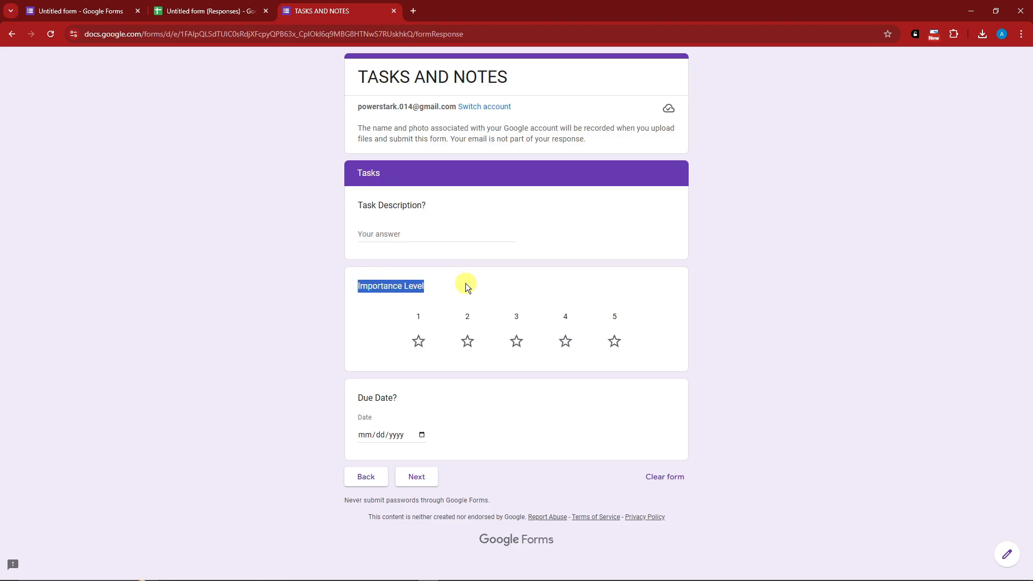
Go back, choose NOTES instead, and examine the Notes section's description and file upload questions.
click(364, 469)
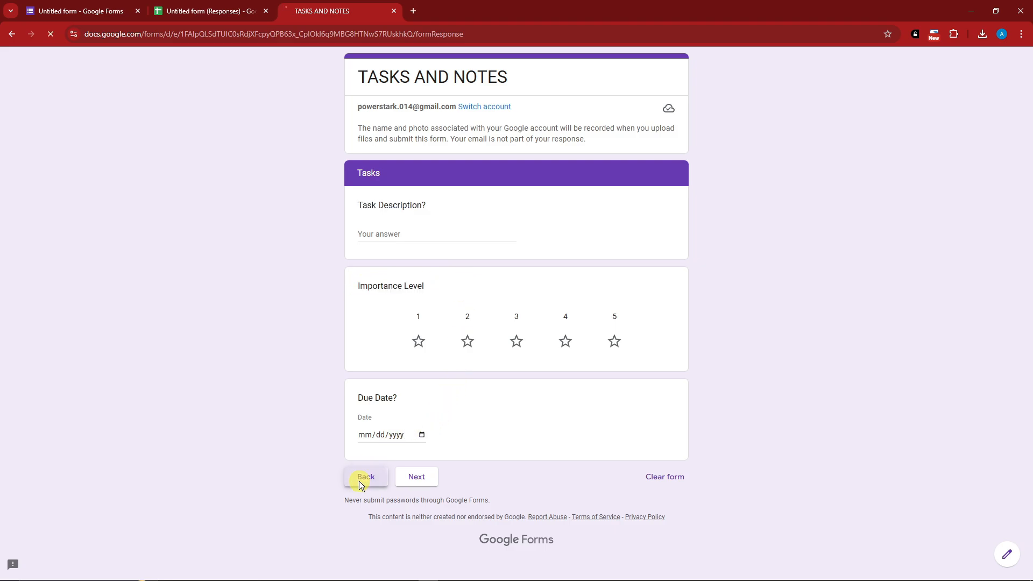
click(534, 331)
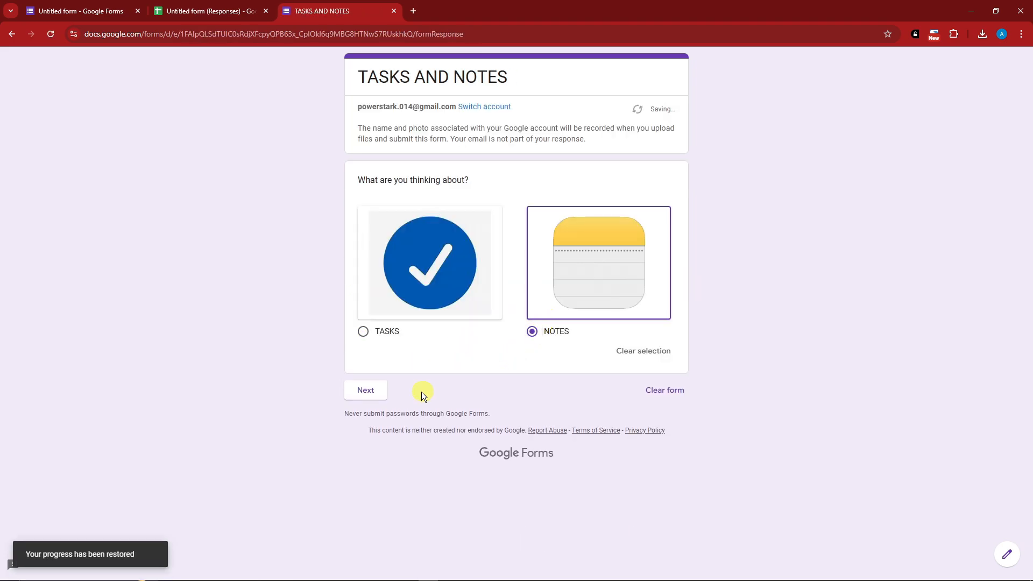
click(376, 401)
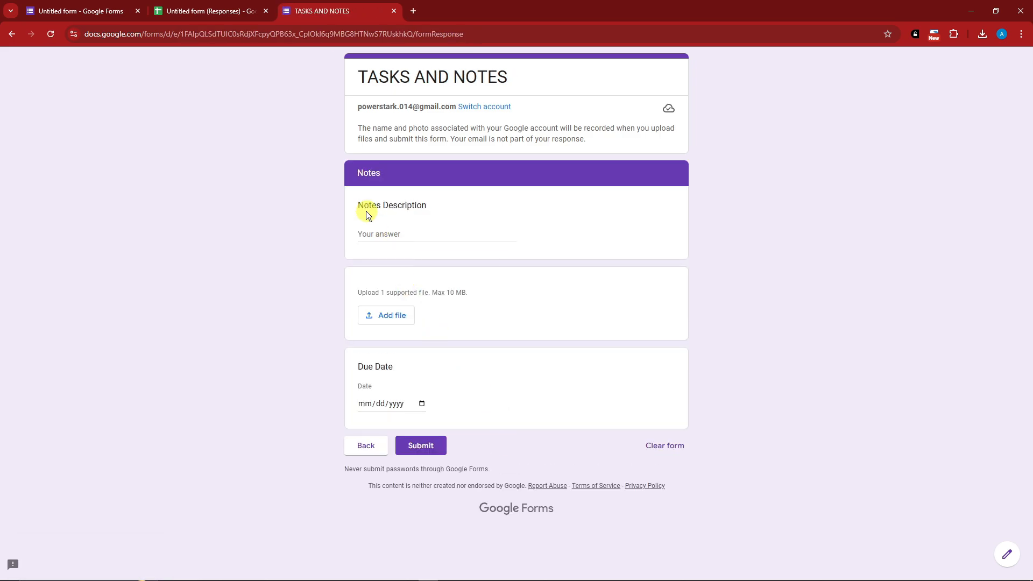
drag(358, 206, 424, 258)
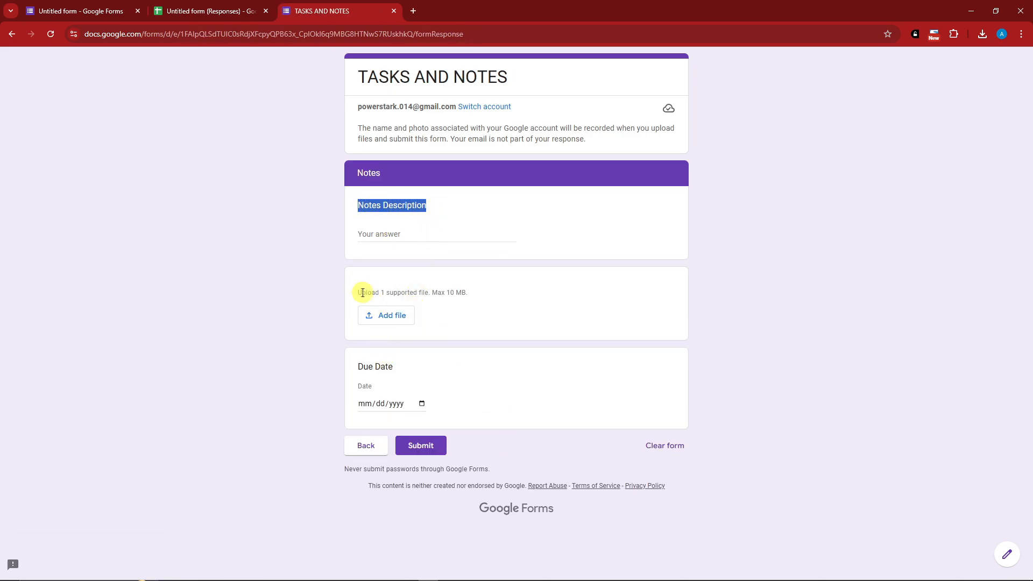
drag(358, 292, 419, 291)
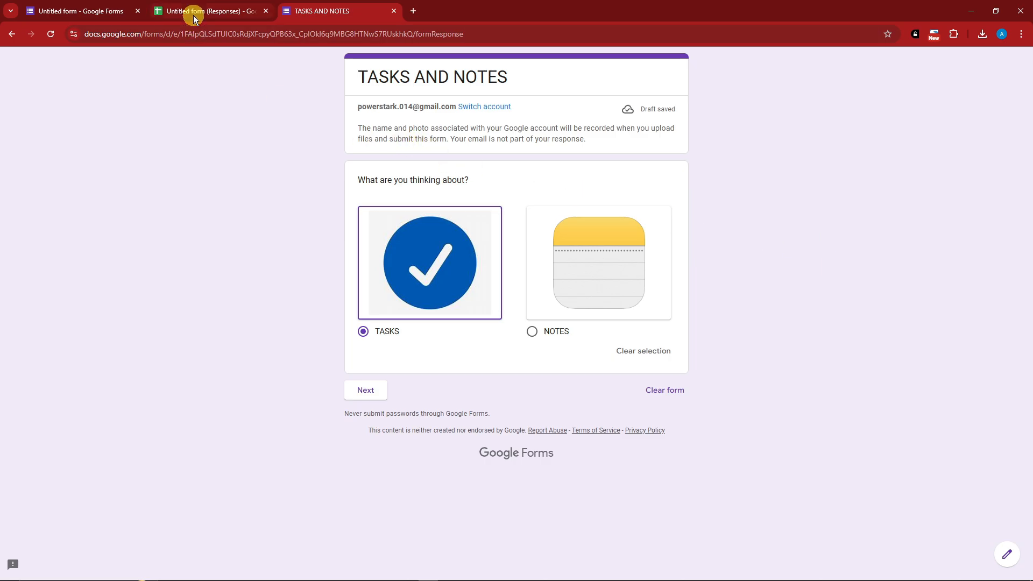
Switch to the form's linked responses spreadsheet in Google Sheets and dismiss the enhanced Smart Fill introduction.
click(192, 15)
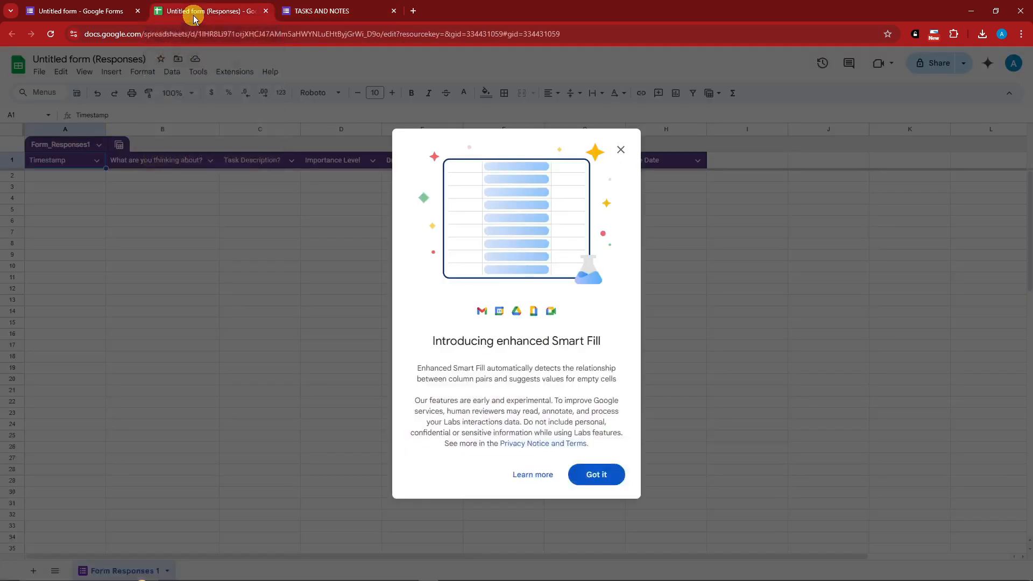
click(591, 471)
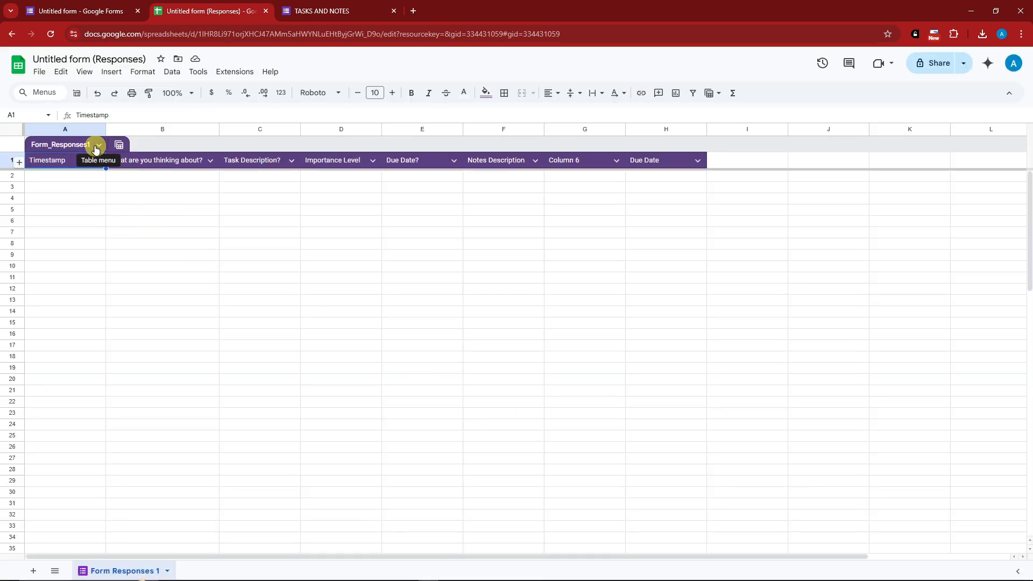
click(125, 191)
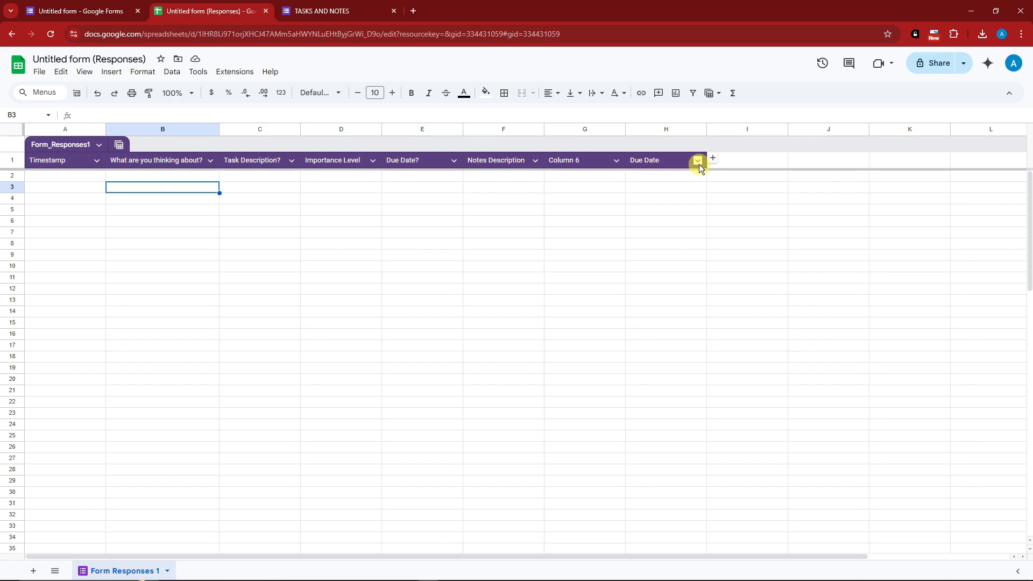
Rename the "Column 6" header in the responses table as "File Upload".
click(582, 159)
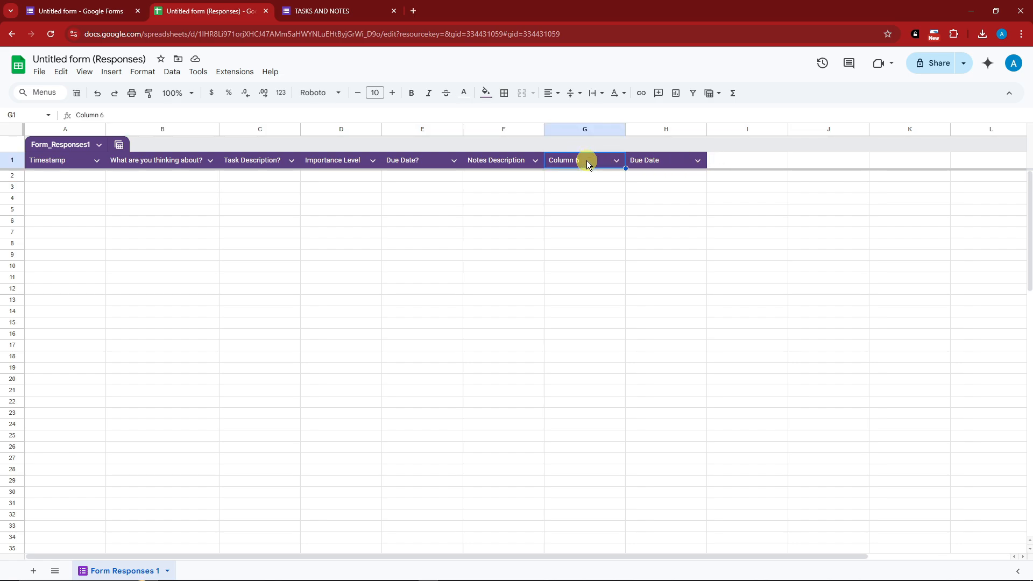
double_click(583, 160)
key(ctrl+a)
text(File)
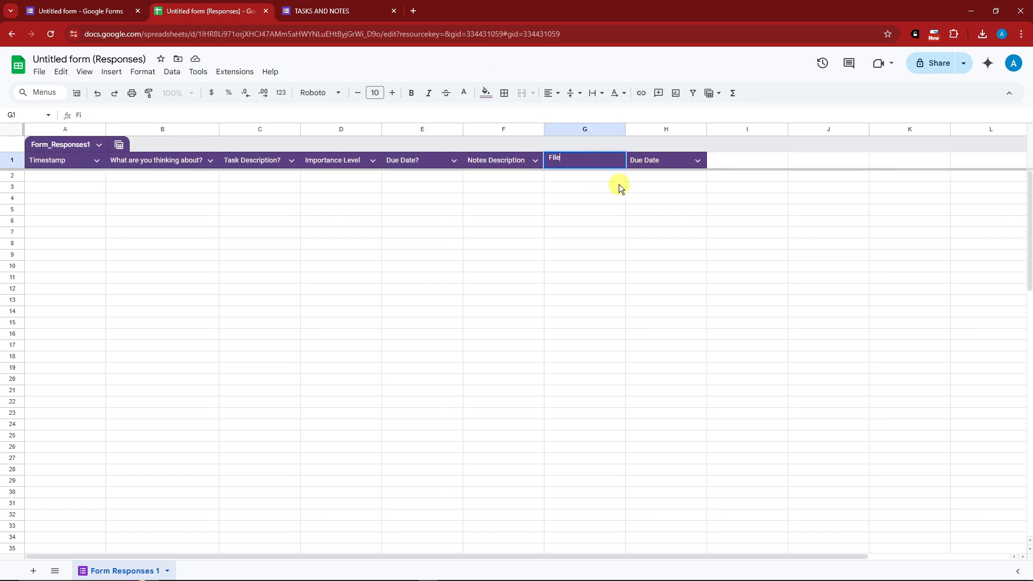
text( Upload)
click(340, 255)
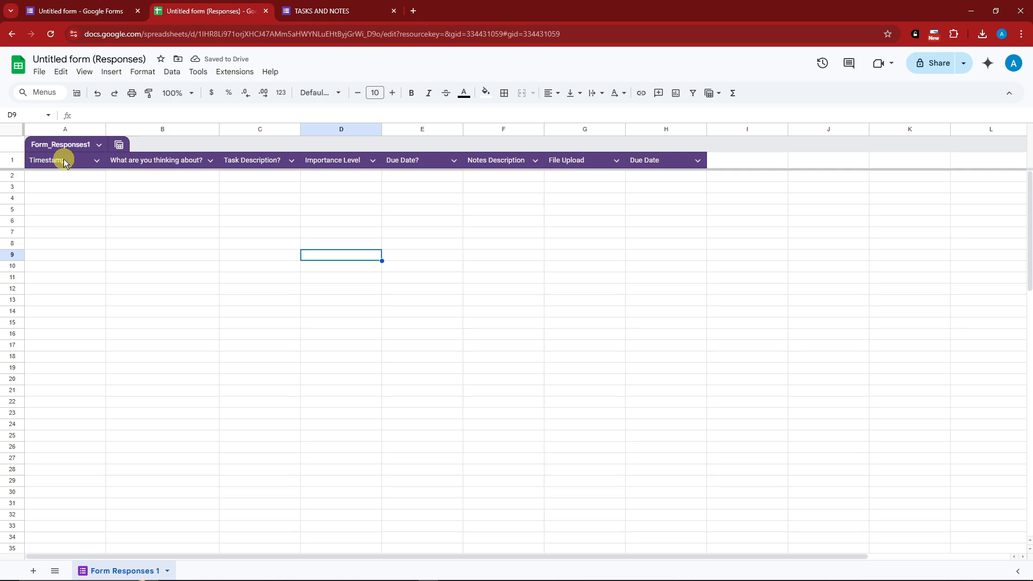
Rename the form responses table as "TASKS AND NOTES".
click(56, 144)
text(TAS)
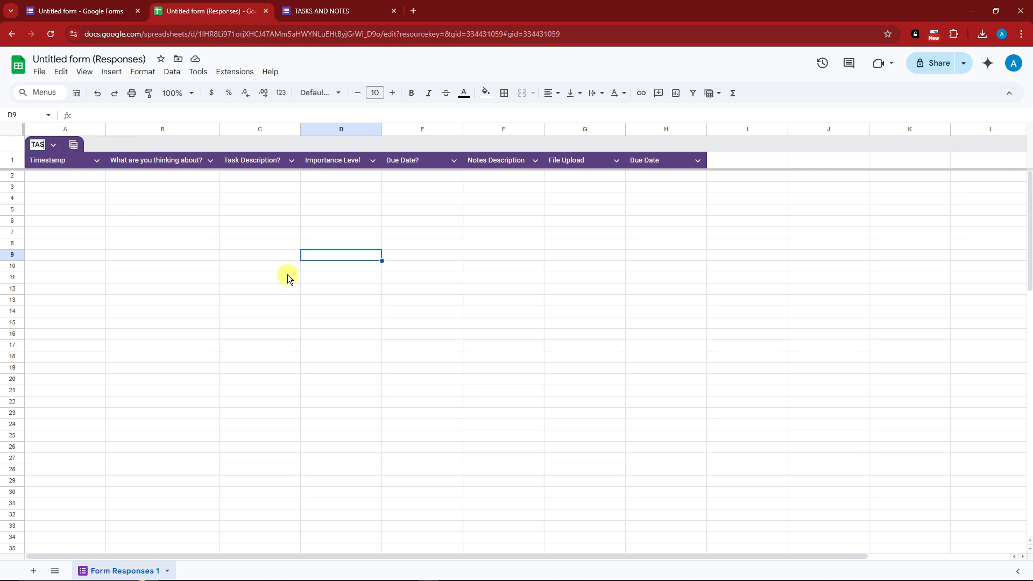
text(KS AND NOTES)
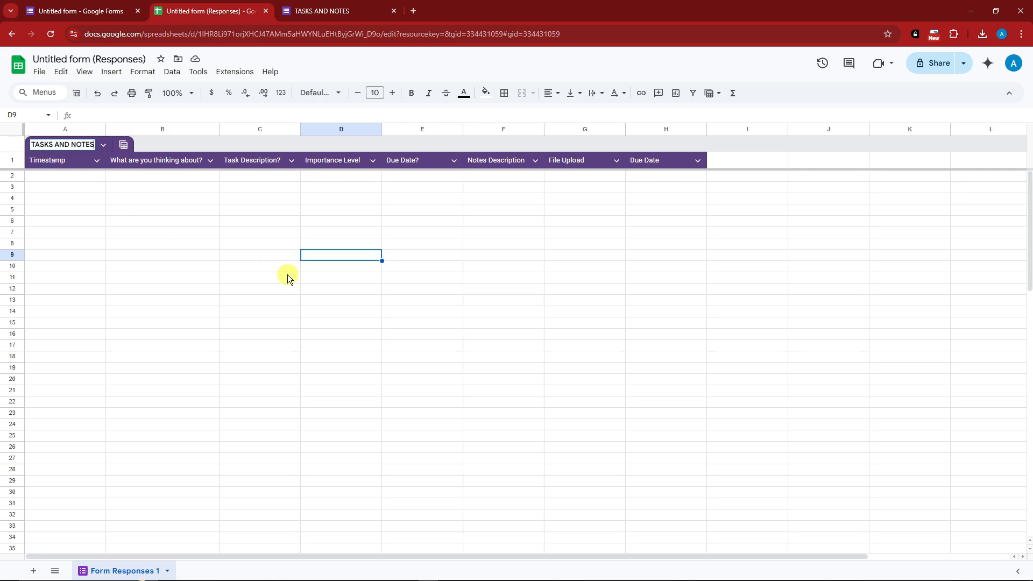
key(Return)
click(288, 277)
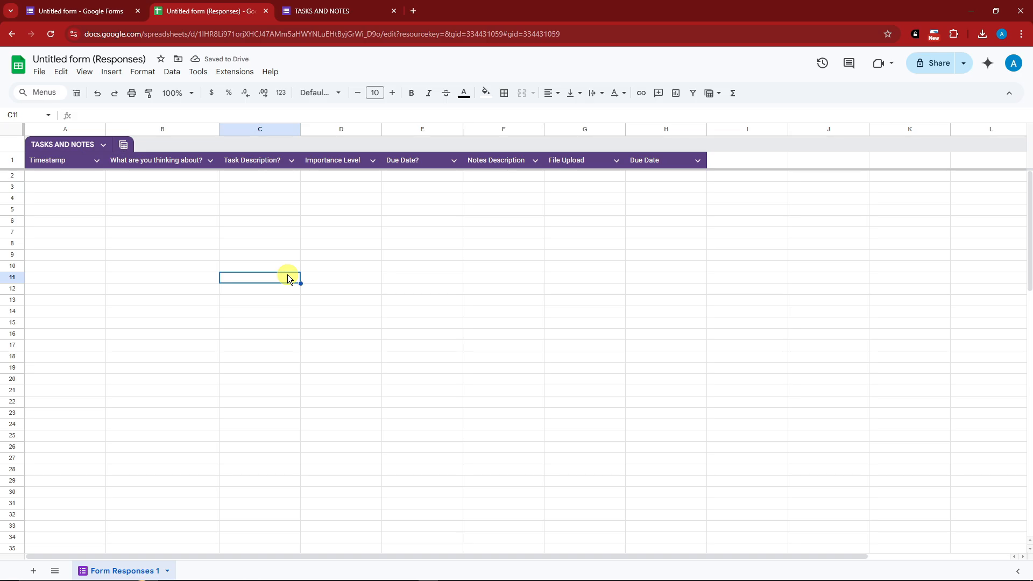
Switch back to the TASKS AND NOTES form page and load forms.new there to create a blank Google Form.
click(322, 11)
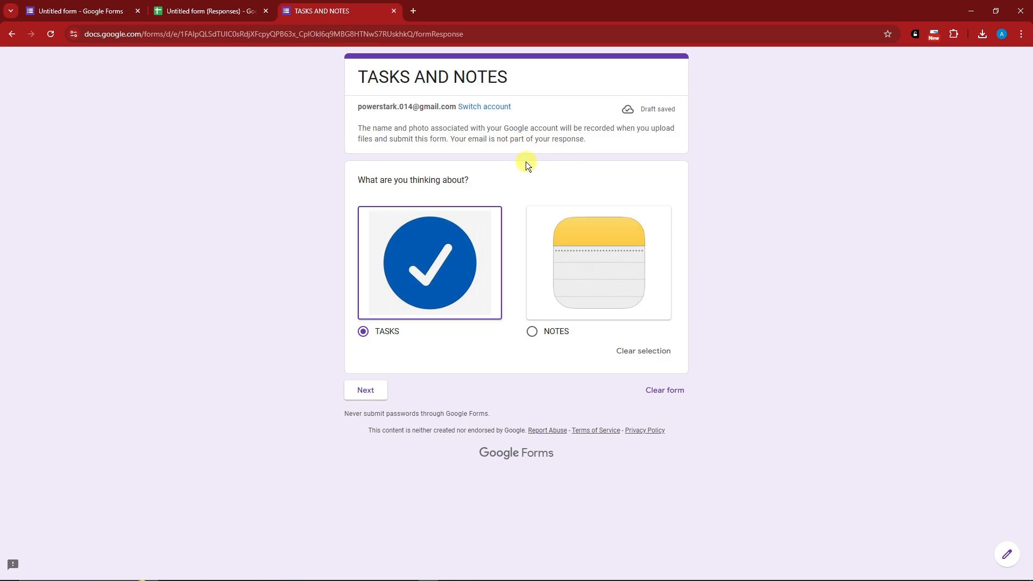
click(141, 33)
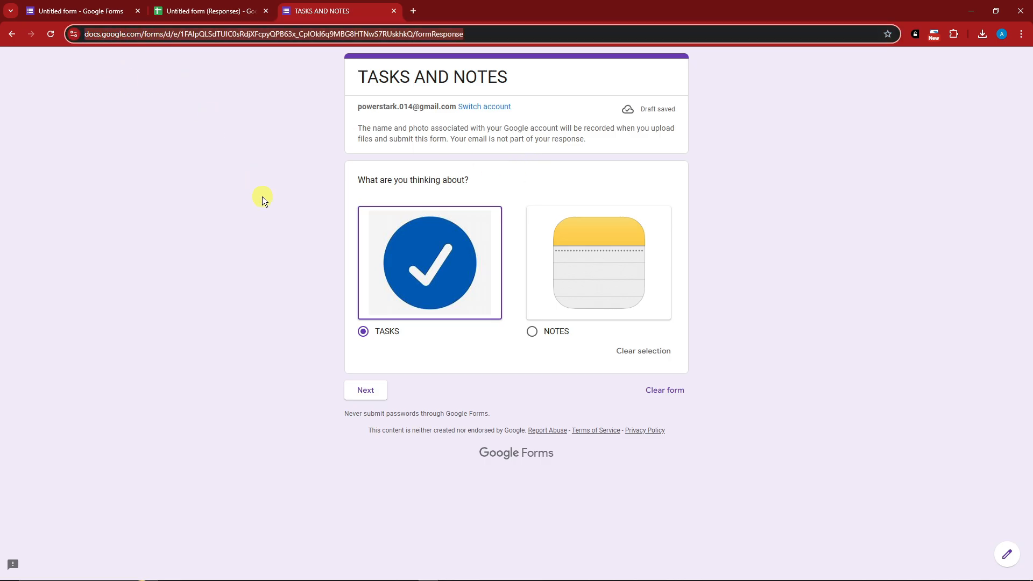
text(forms)
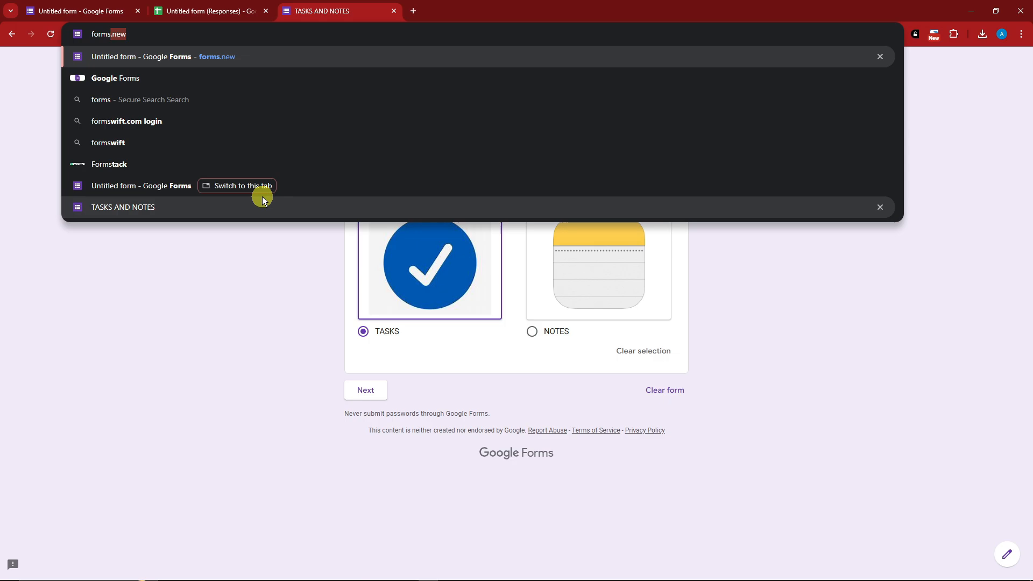
click(145, 37)
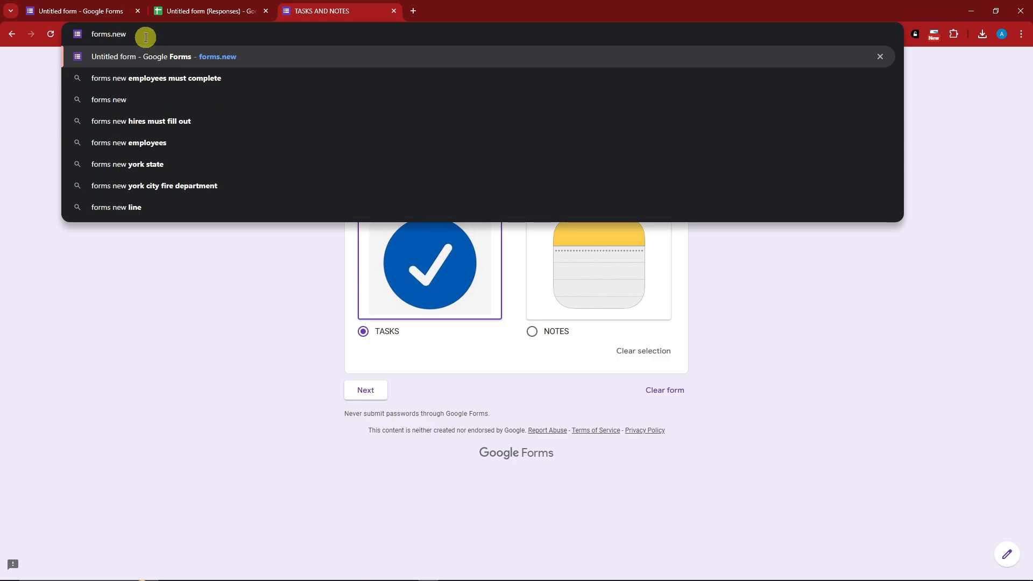
key(Return)
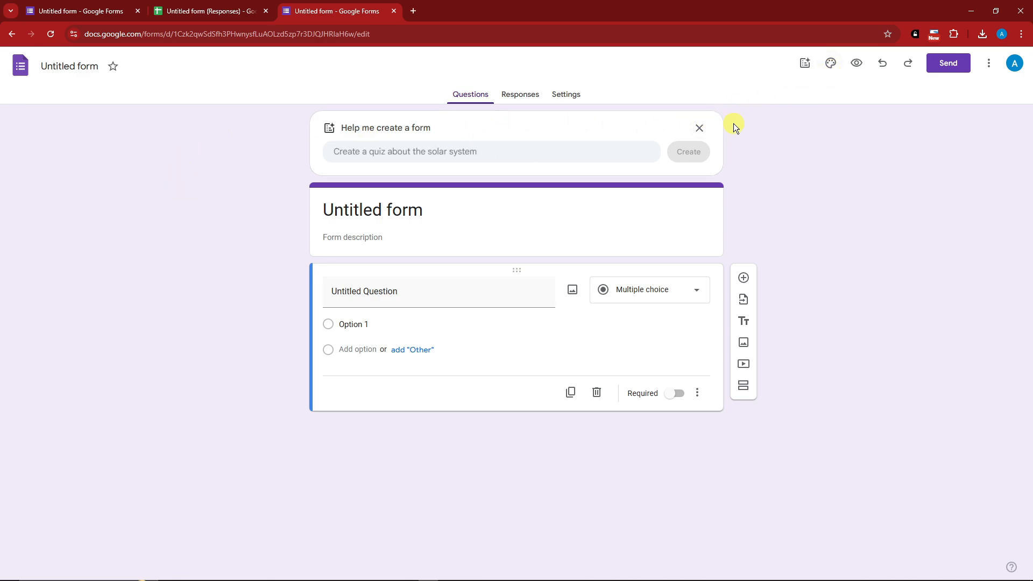
Examine the new form's responses page and its Responses and Presentation settings.
click(514, 95)
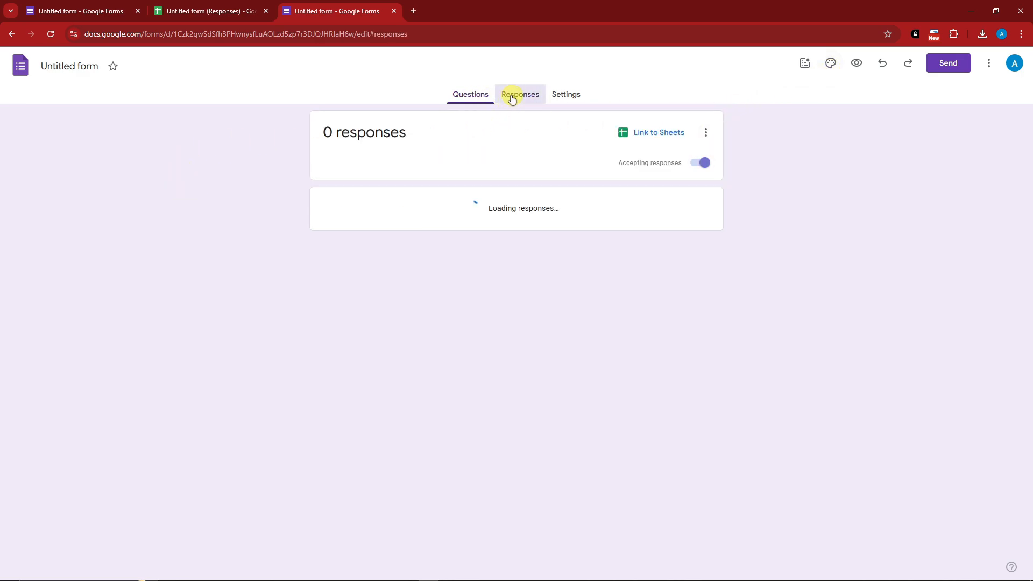
click(566, 95)
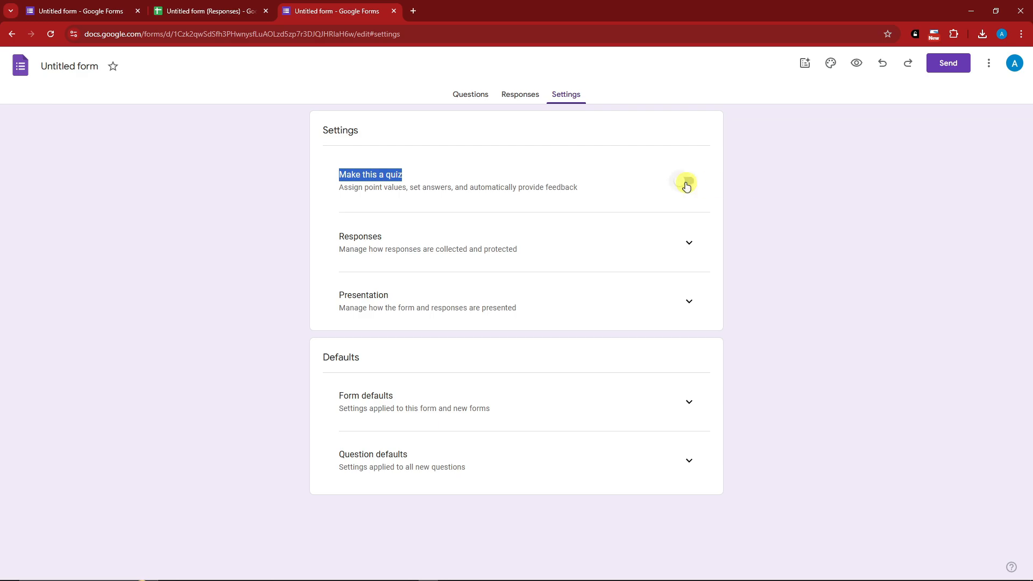
click(689, 244)
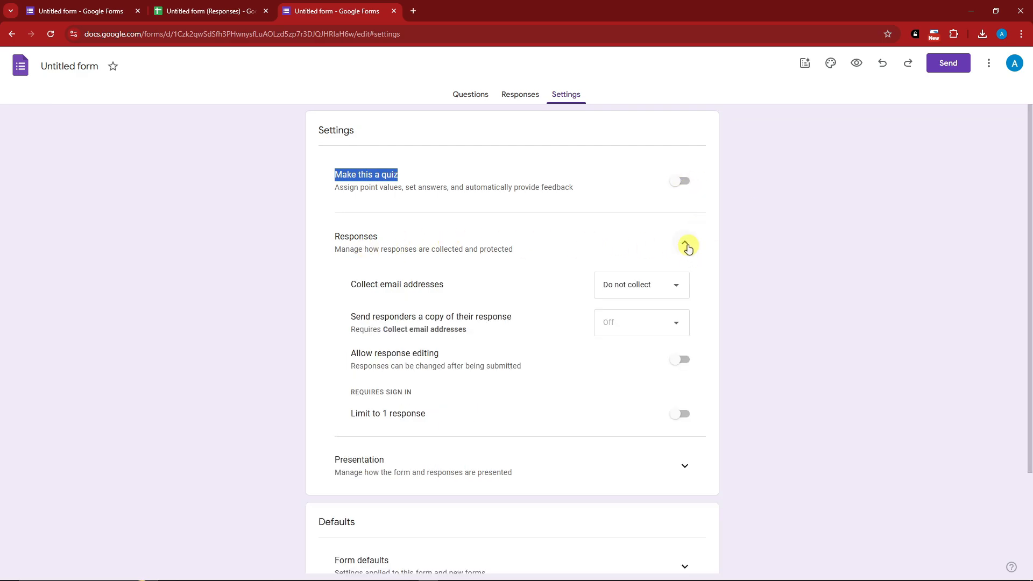
click(686, 246)
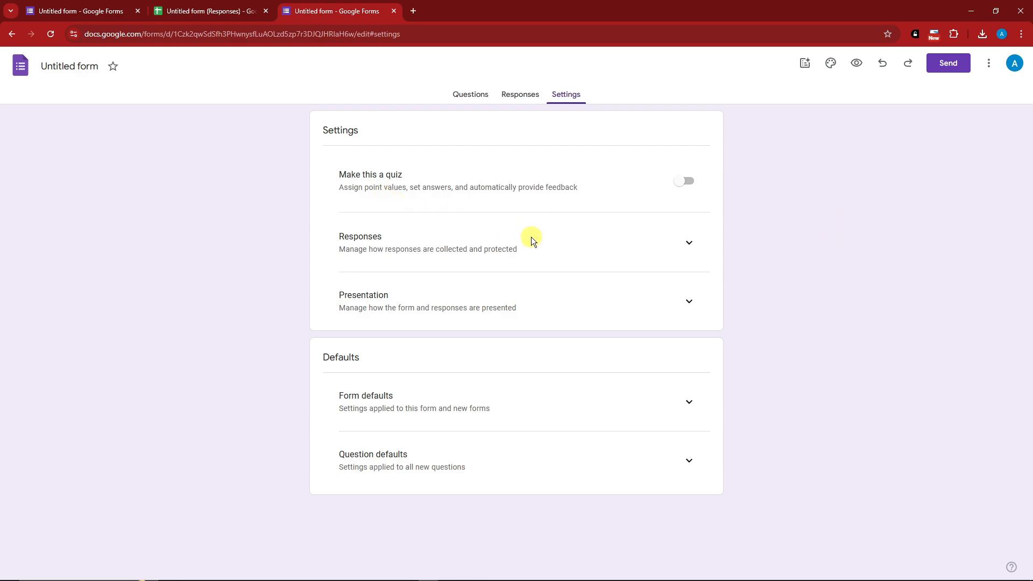
click(689, 301)
click(684, 242)
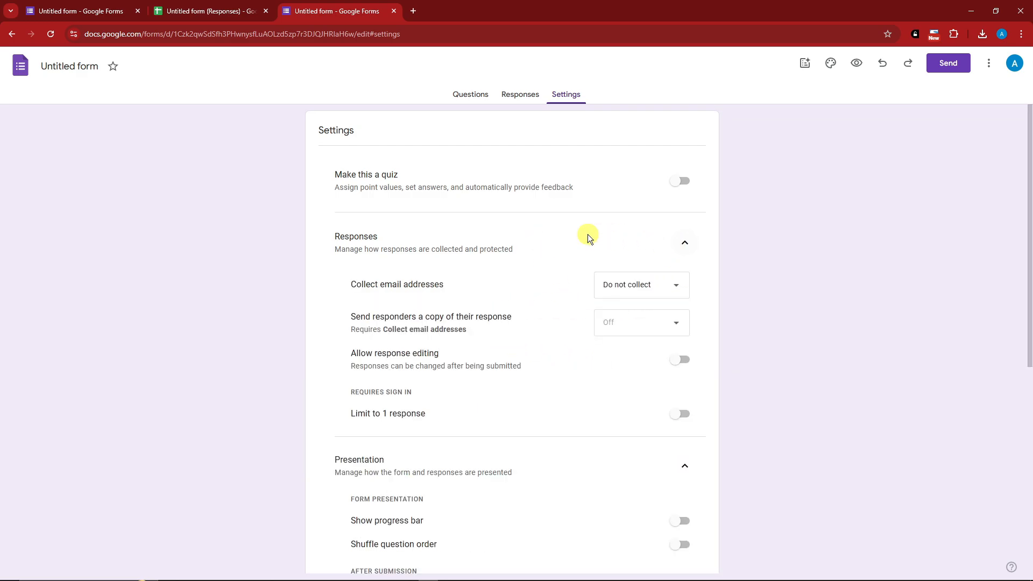
Set the form's general access for collaborators to "Anyone with the link" and close the sharing dialog.
click(989, 64)
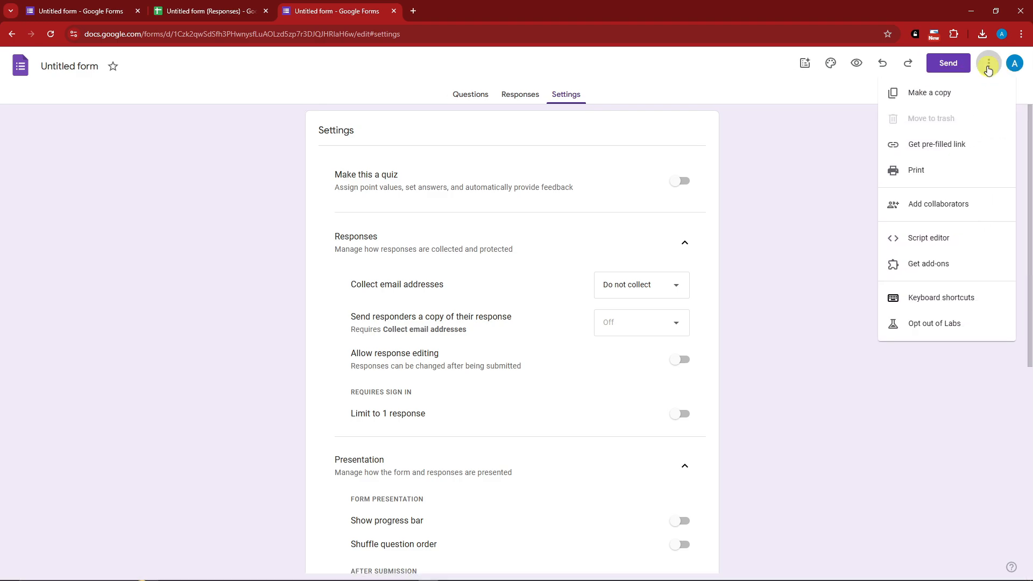
click(923, 203)
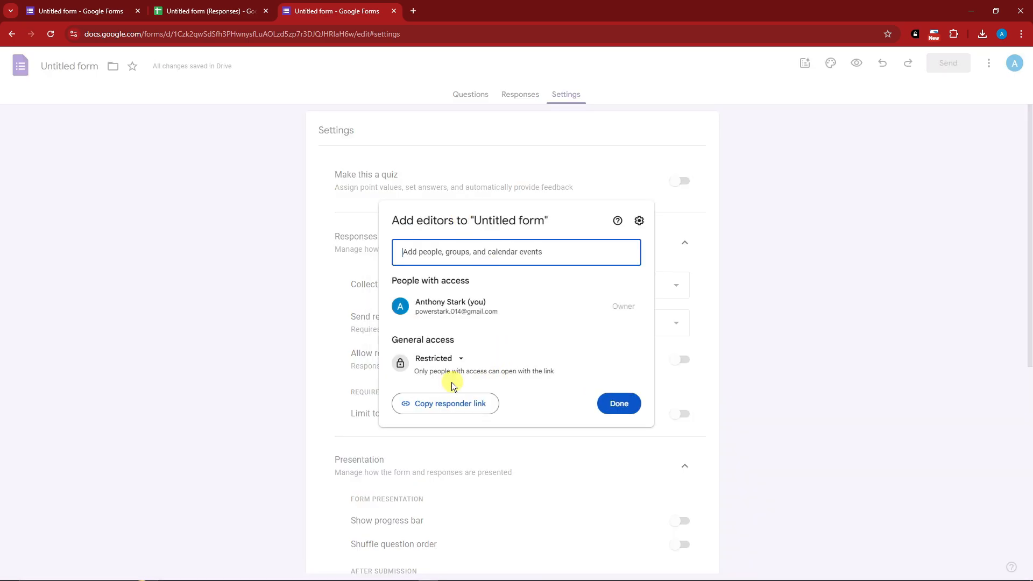
click(446, 360)
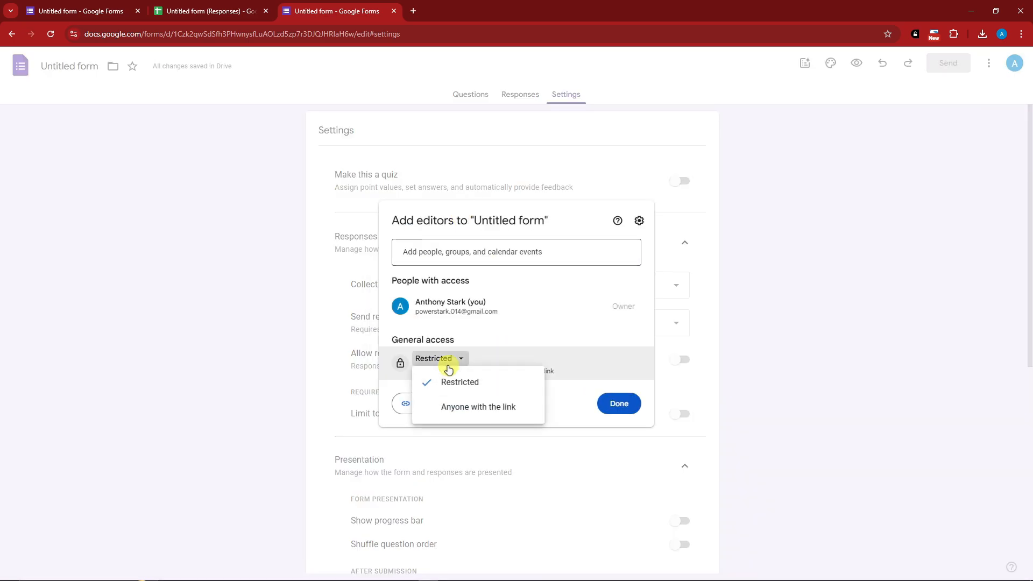
click(479, 412)
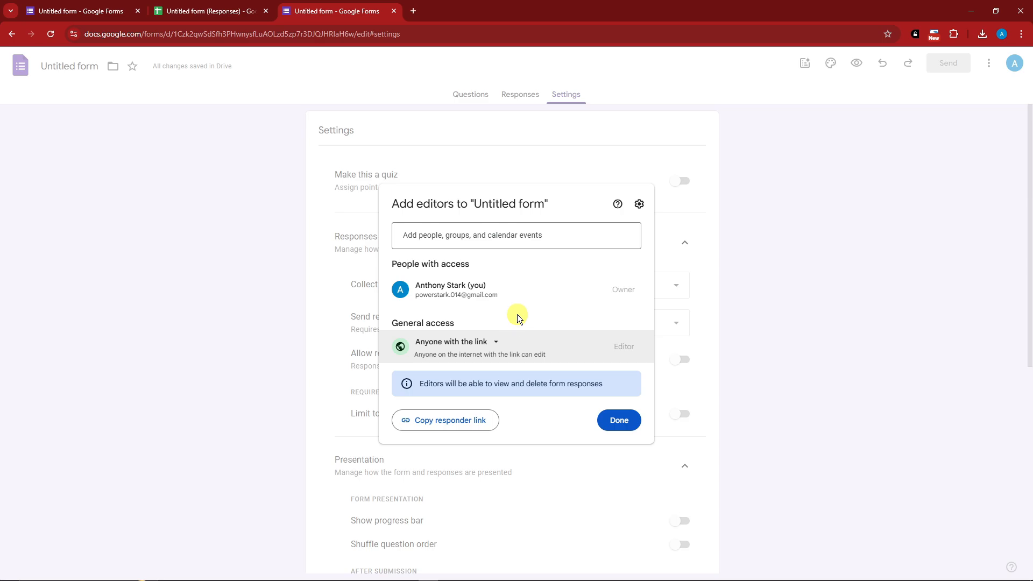
click(807, 191)
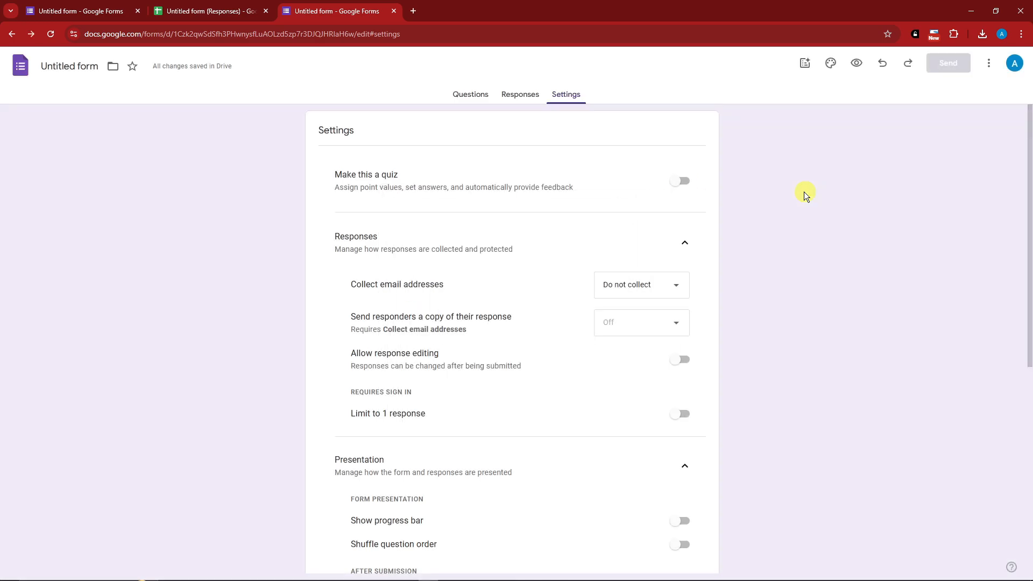
Return to the form's questions and title the form "NOTES AND TASK".
click(485, 97)
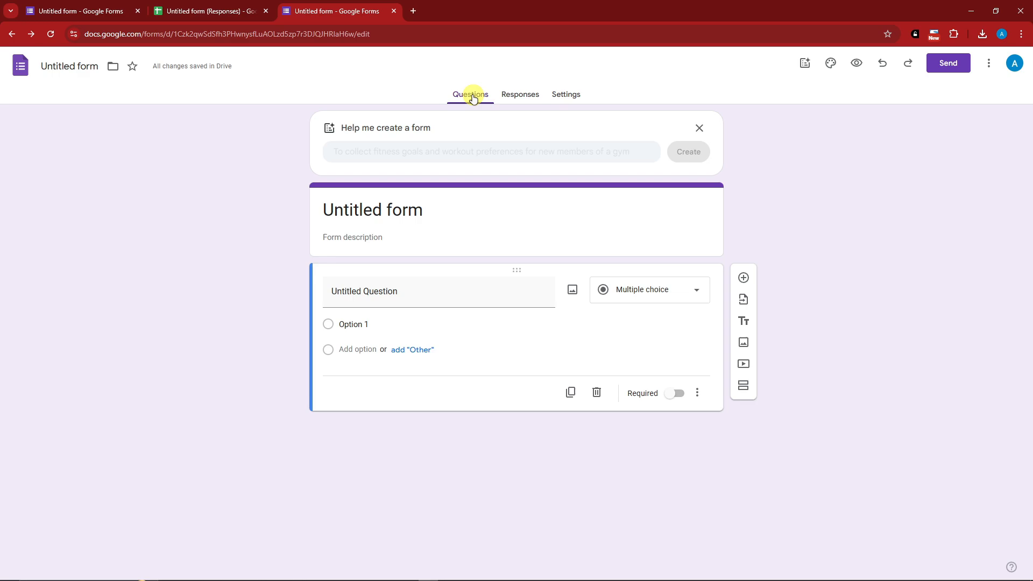
click(393, 210)
key(ctrl+a)
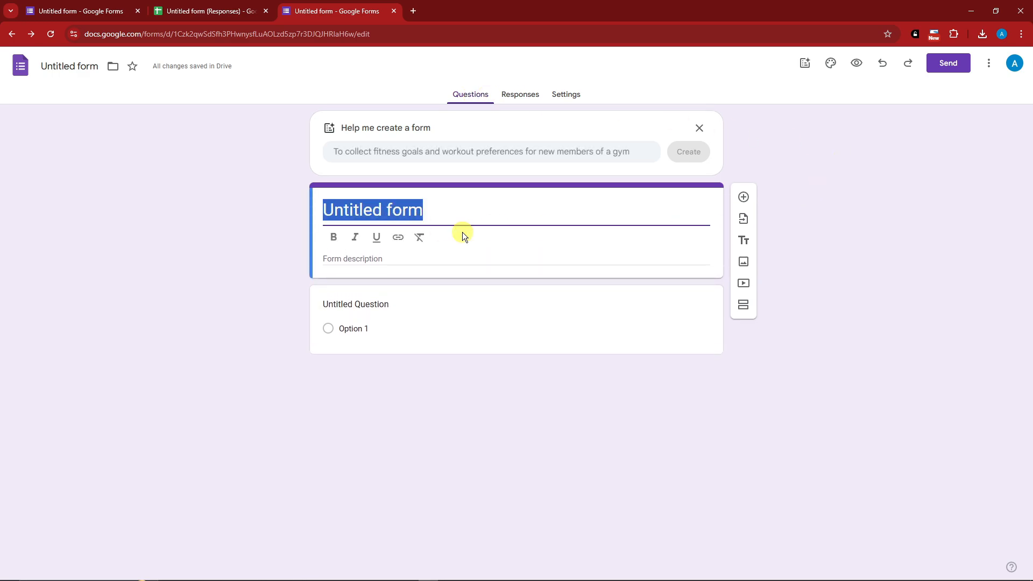
text(MPT)
key(BackSpace)
key(BackSpace)
key(BackSpace)
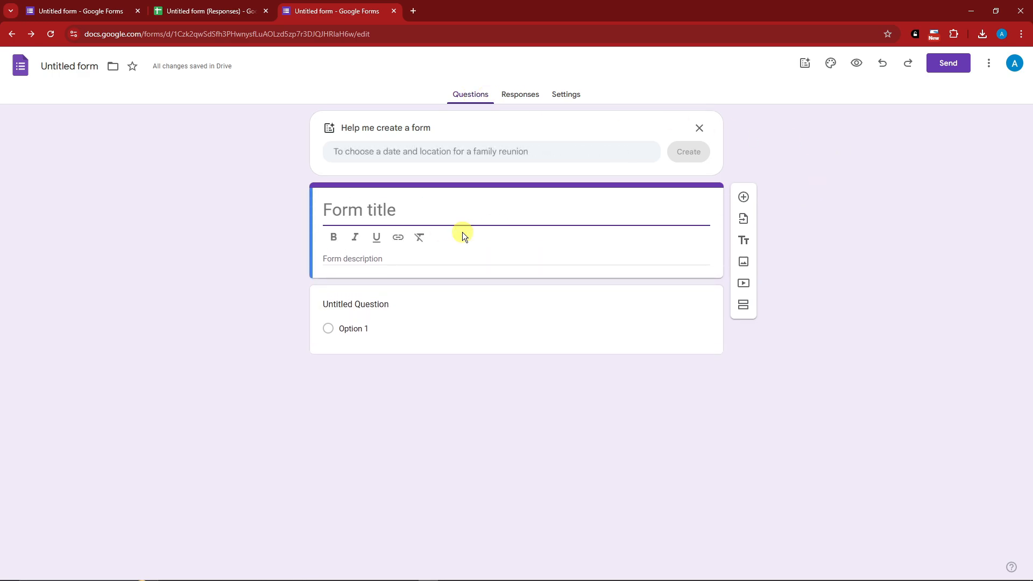
text(NOTES AND TASK)
click(216, 303)
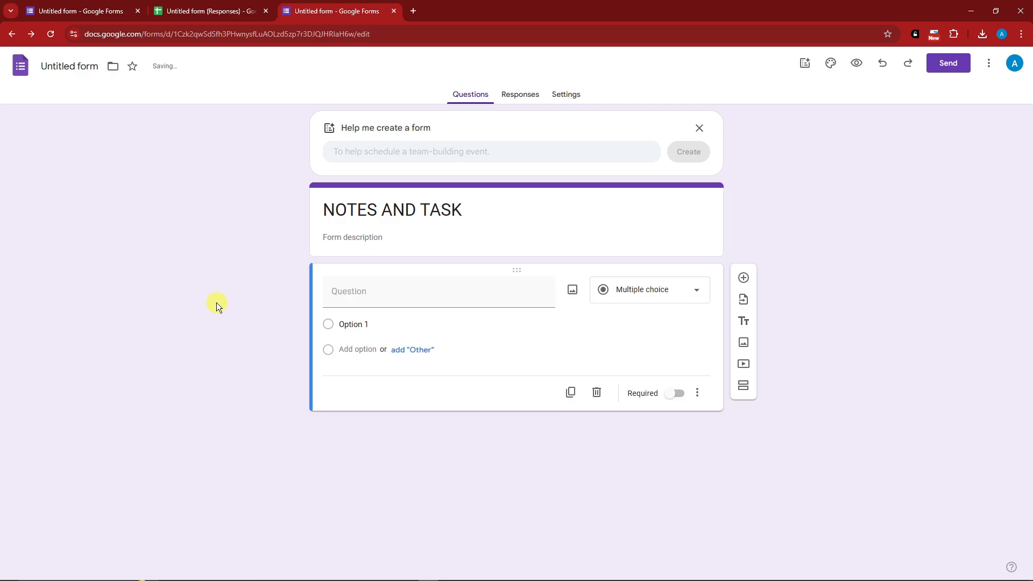
Enter "What are we thinking?" as the text of the first multiple choice question.
click(377, 293)
text(WAJ)
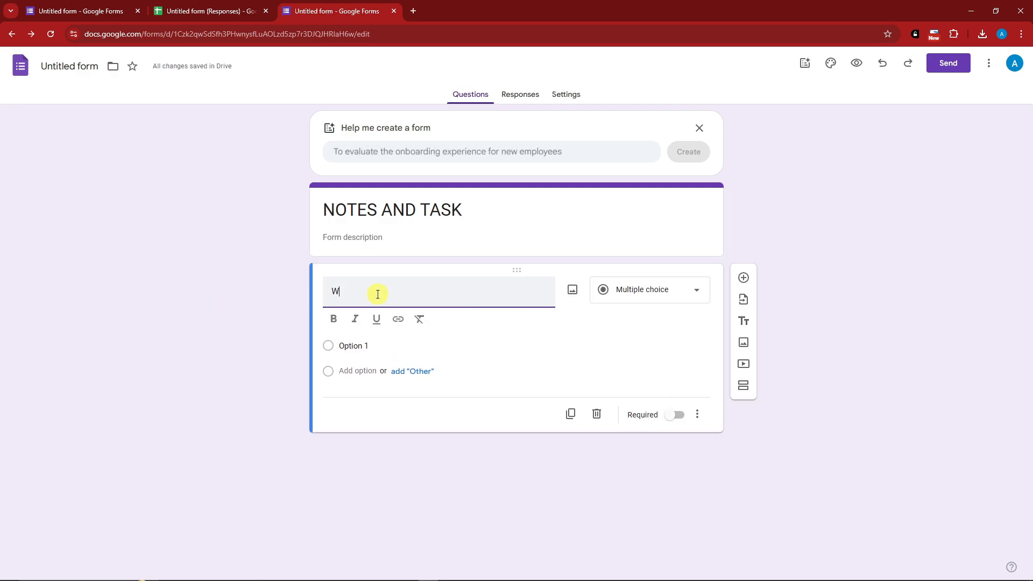
key(BackSpace)
key(BackSpace)
text(hat are we)
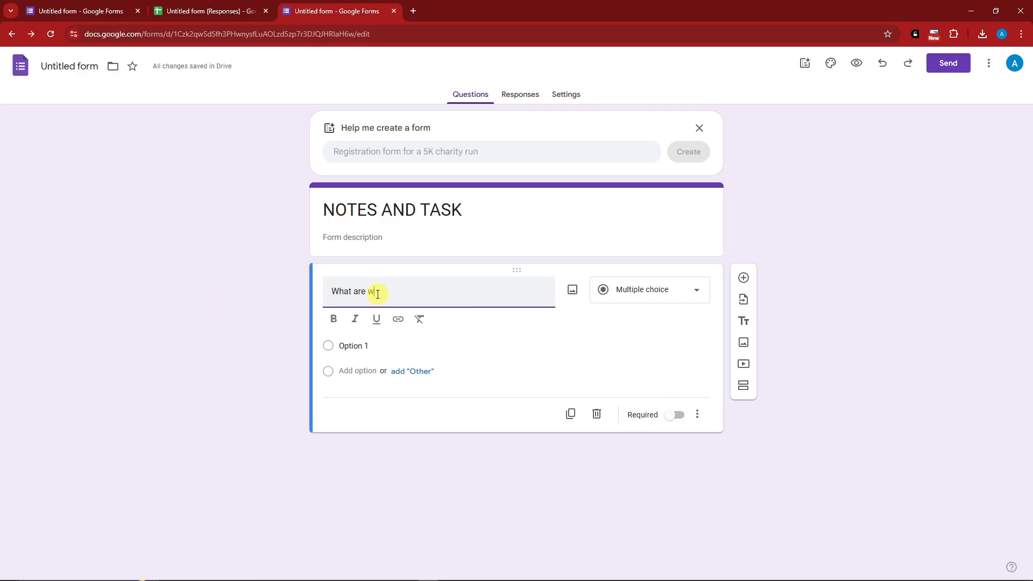
text( thinking?)
Give the "What are we thinking?" question two options, TASKS and NOTES.
click(355, 345)
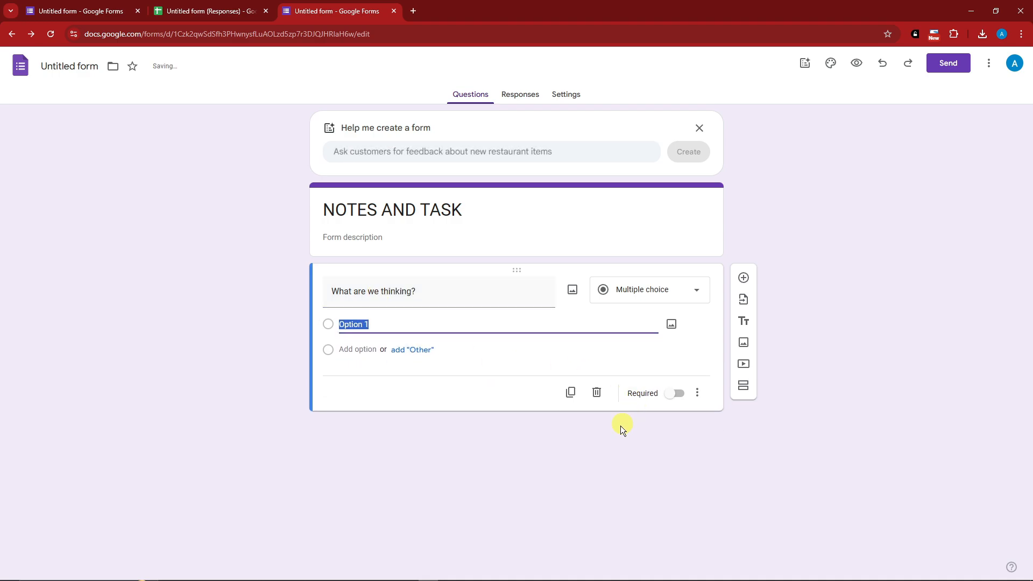
text(TASKS)
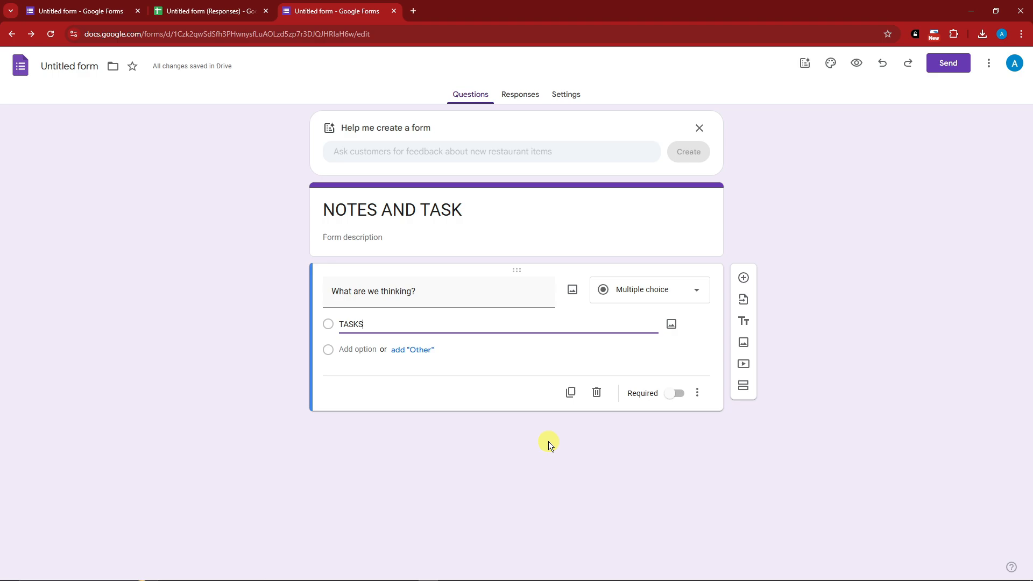
click(372, 350)
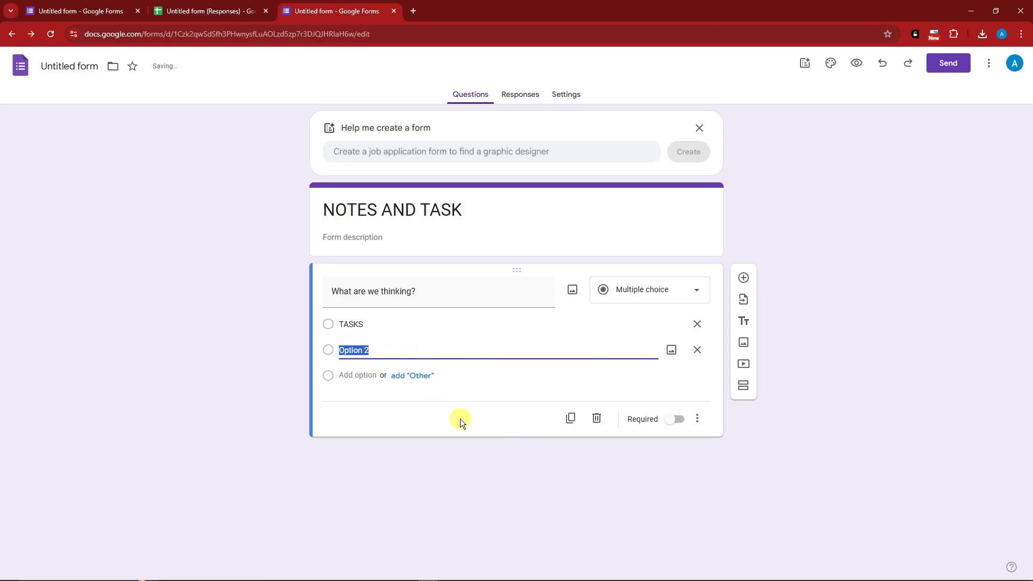
text(NOTES)
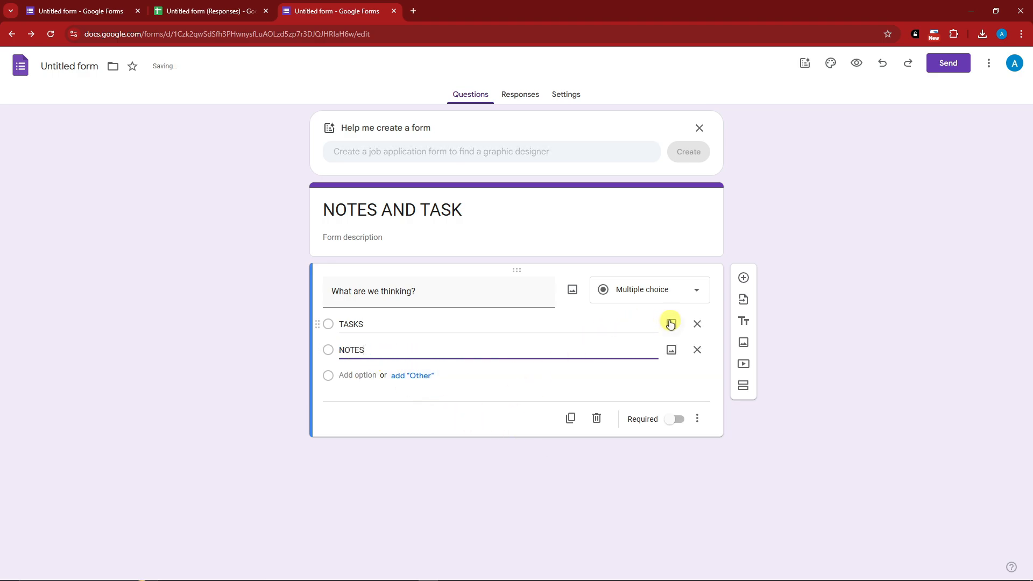
Upload the blue check mark image from the computer to the TASKS option.
click(671, 324)
click(512, 385)
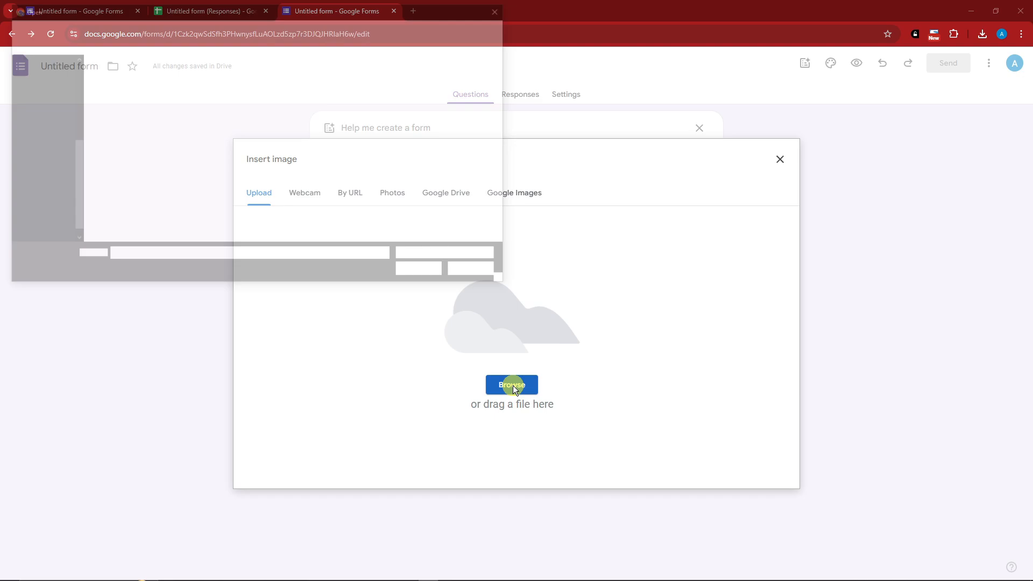
double_click(183, 152)
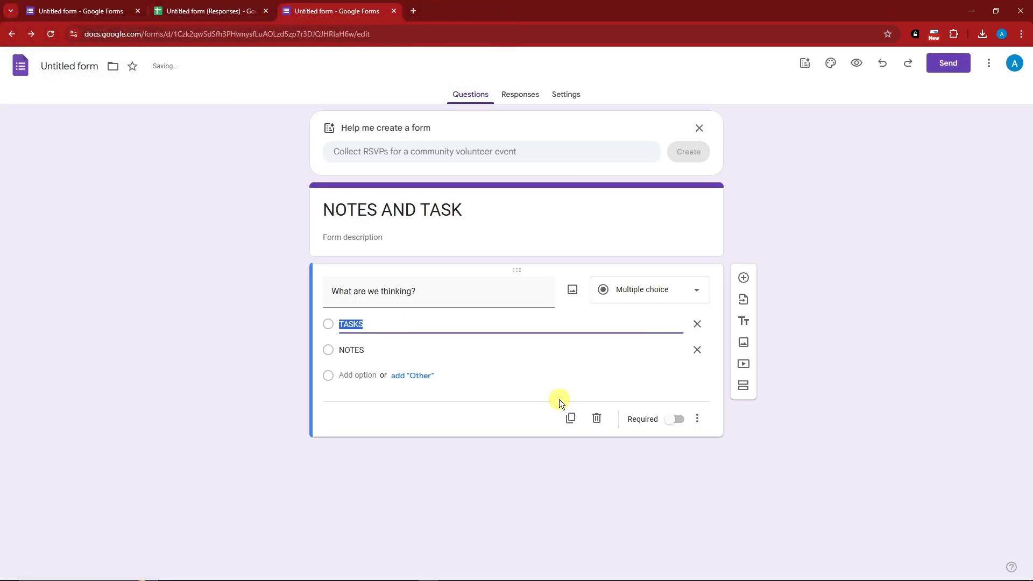
Upload the yellow notepad image from the computer to the NOTES option and make the question required.
click(672, 429)
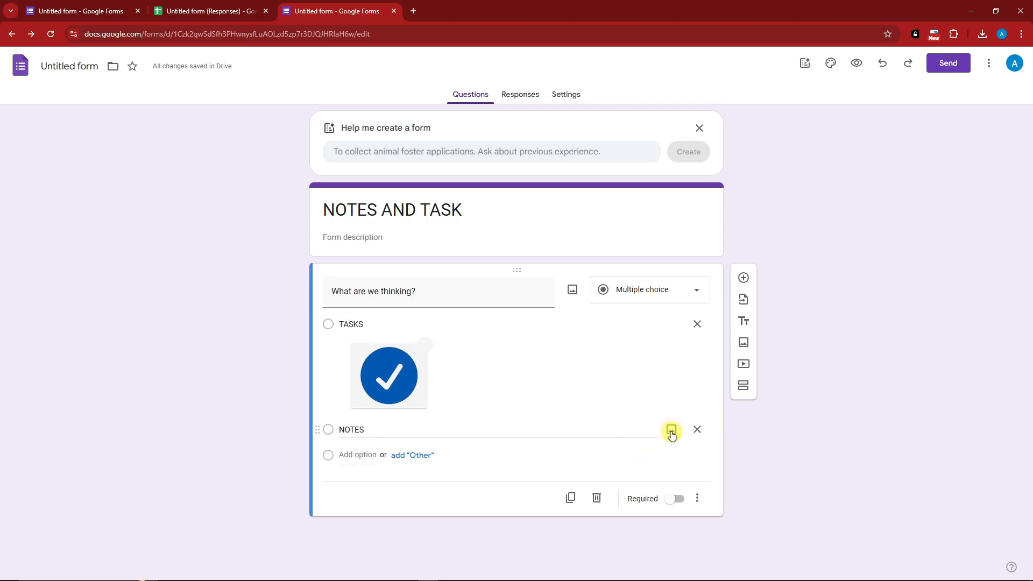
click(511, 384)
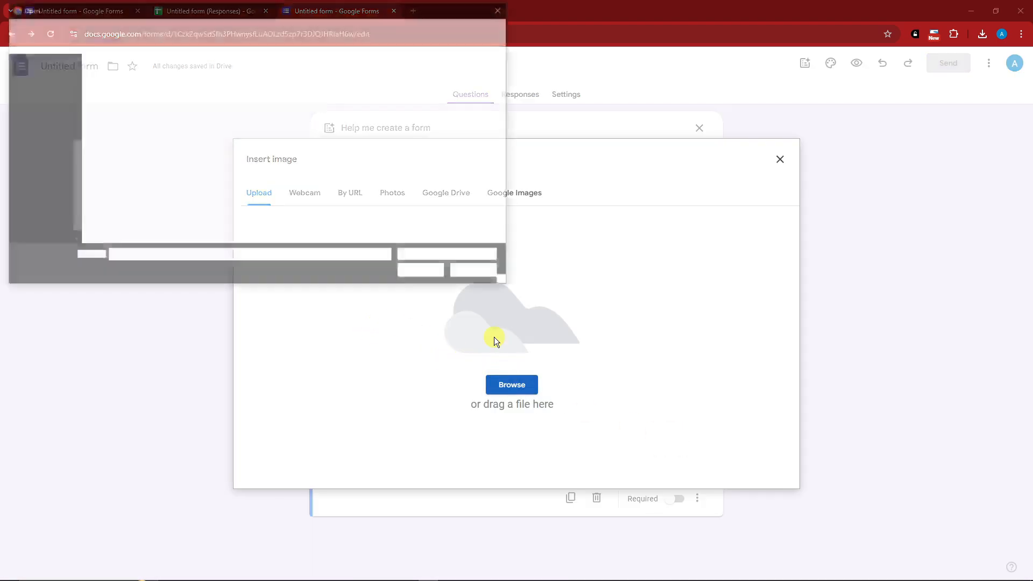
double_click(240, 156)
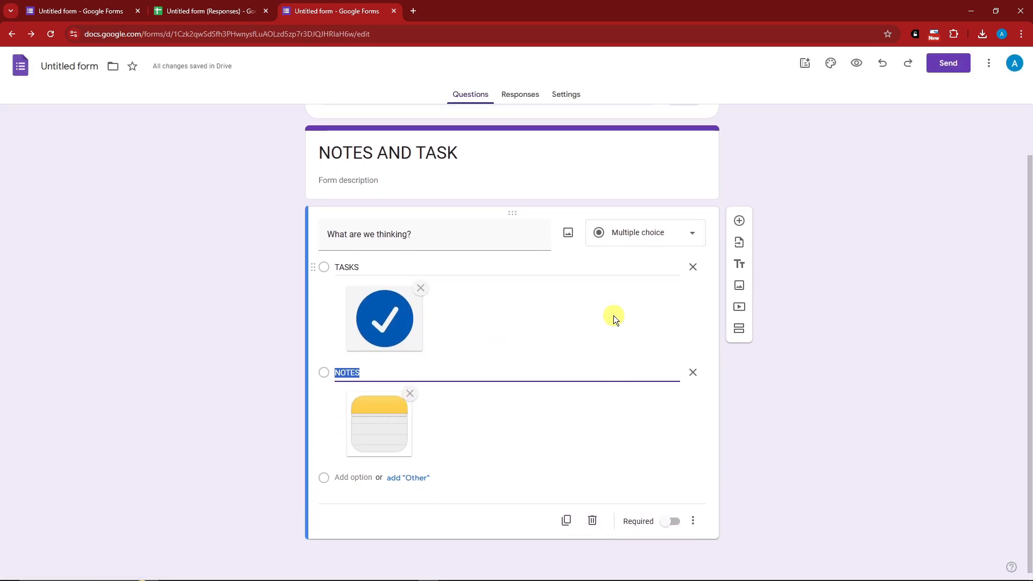
click(673, 523)
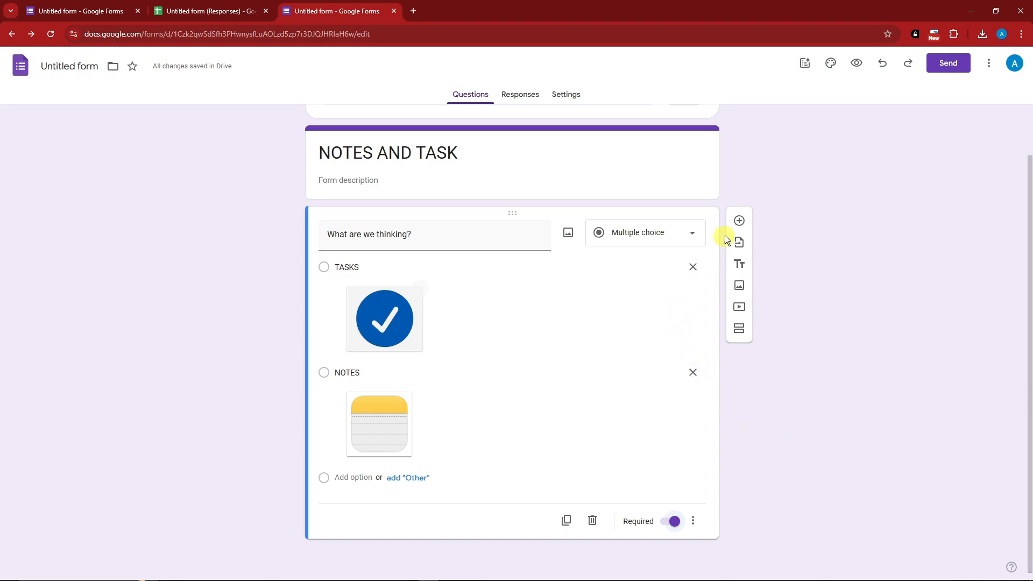
Add a blank question below "What are we thinking?" and delete it.
click(740, 222)
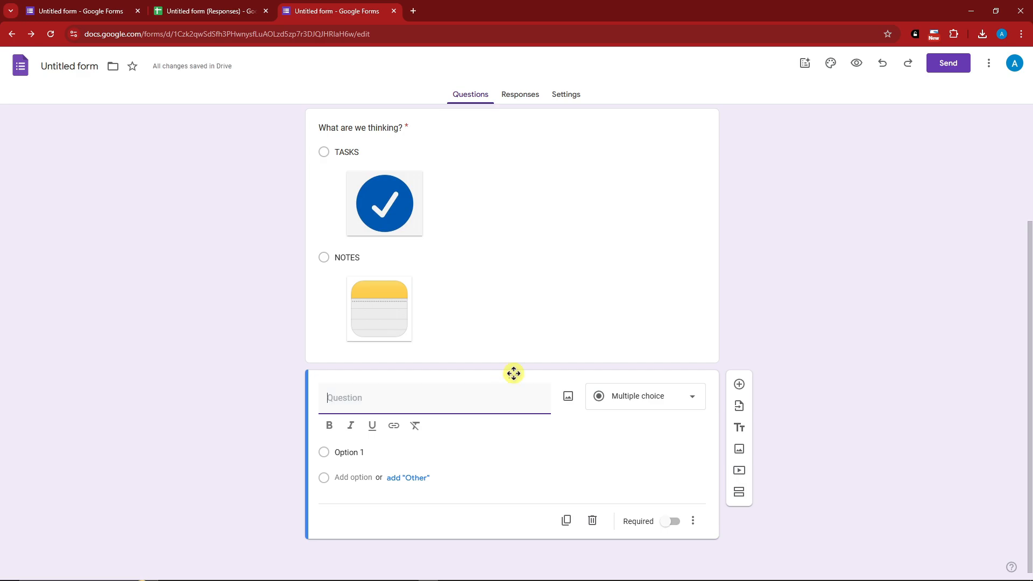
click(592, 520)
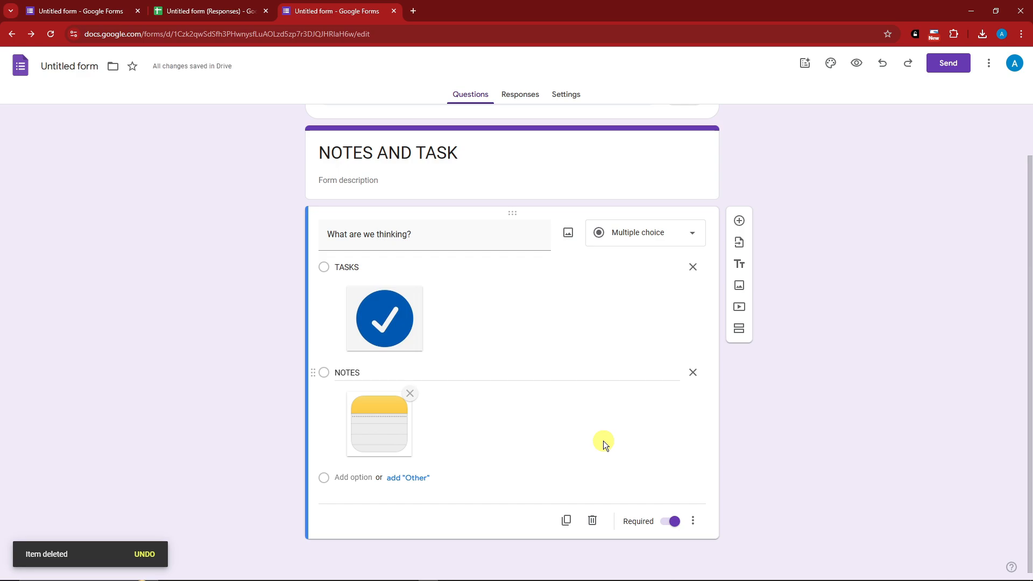
Add two new sections after the first question and title section 2 "TASKS".
double_click(739, 332)
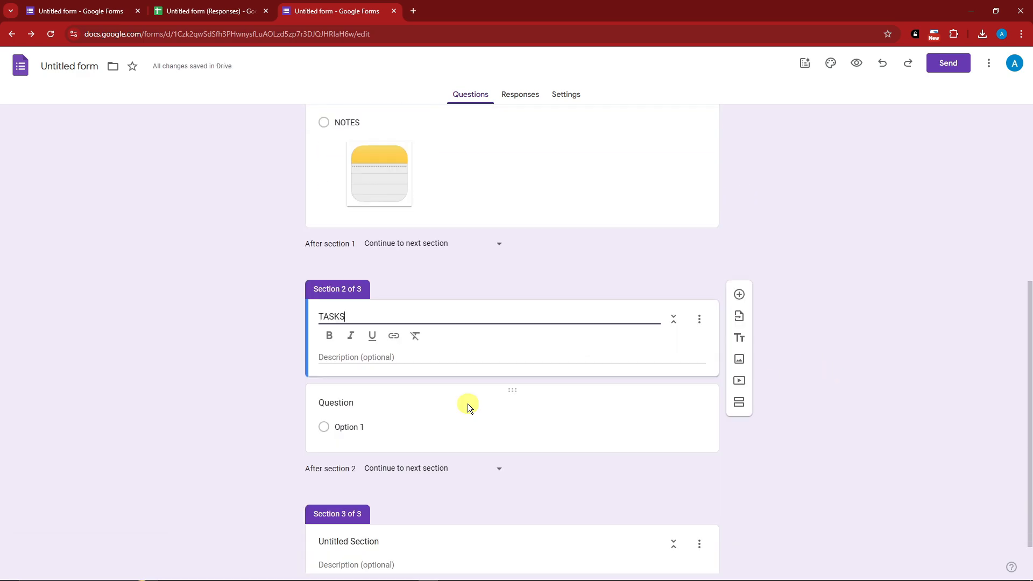
double_click(348, 317)
click(380, 320)
Enter "Task Description" as the text of the blank question in the TASKS section.
scroll(380, 320, up, 4)
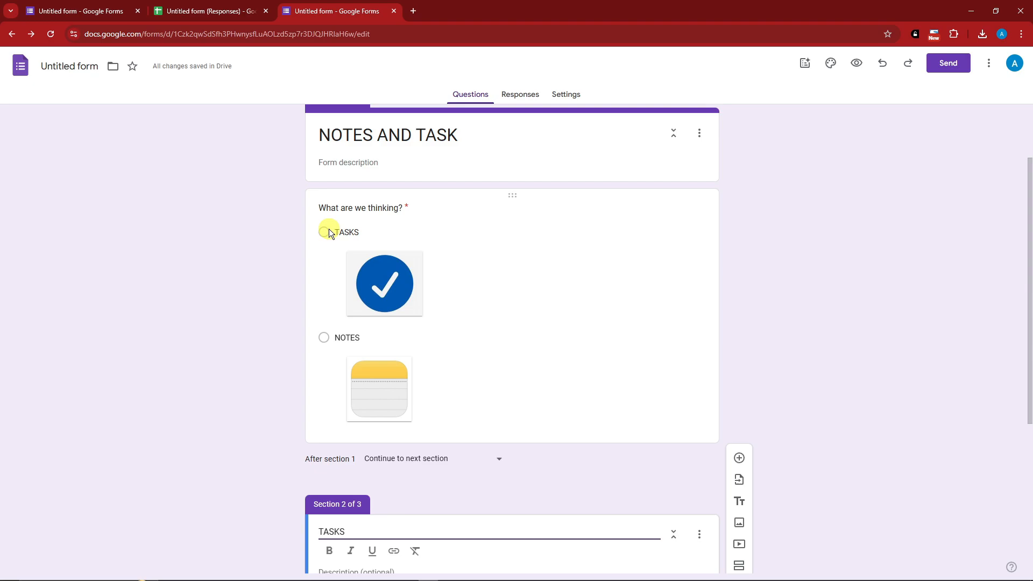
scroll(337, 240, down, 3)
scroll(356, 367, down, 2)
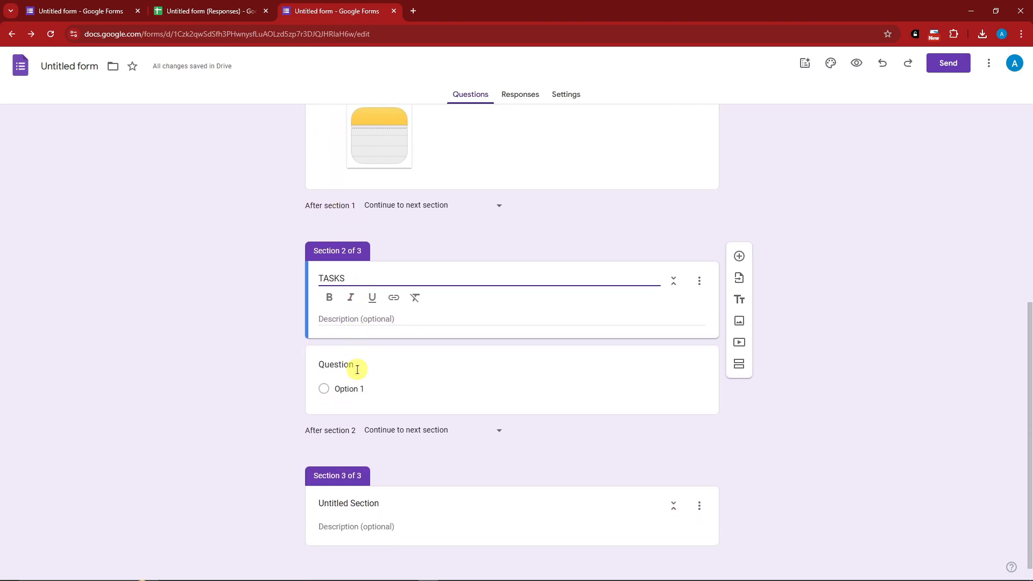
click(422, 363)
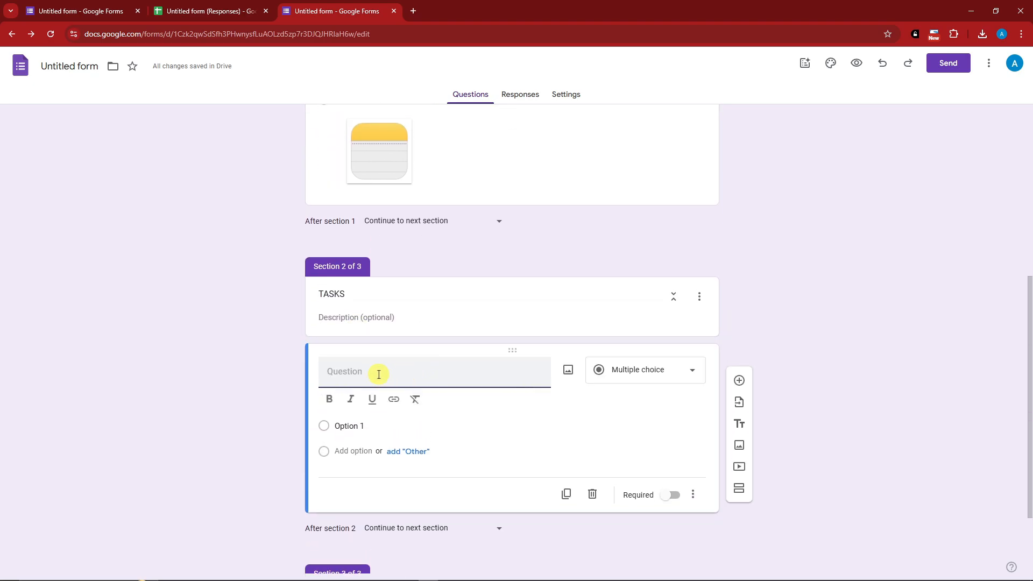
text(Task)
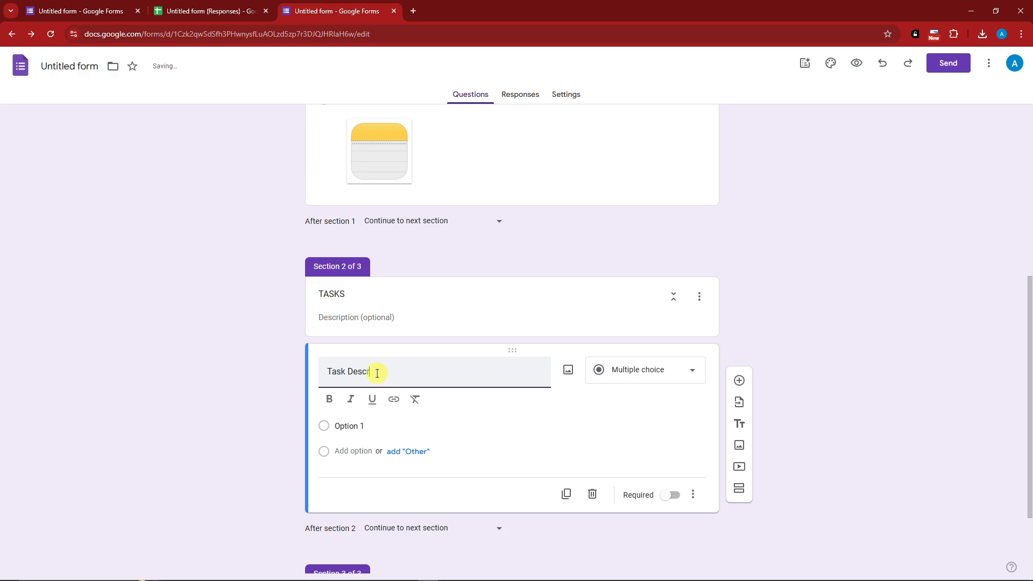
text( Descritpi)
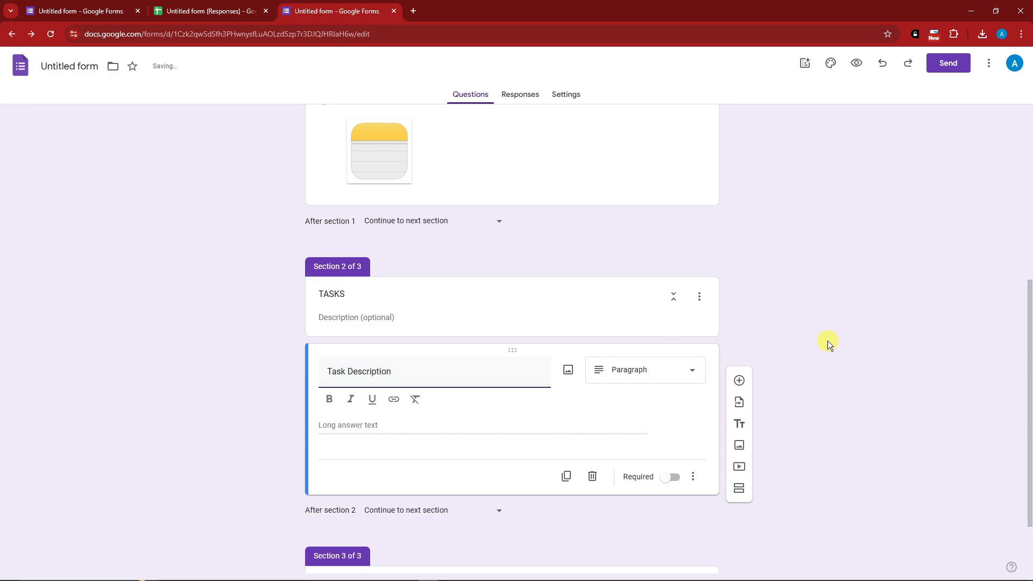
Set the Task Description question's type to Short answer and make it required.
click(620, 371)
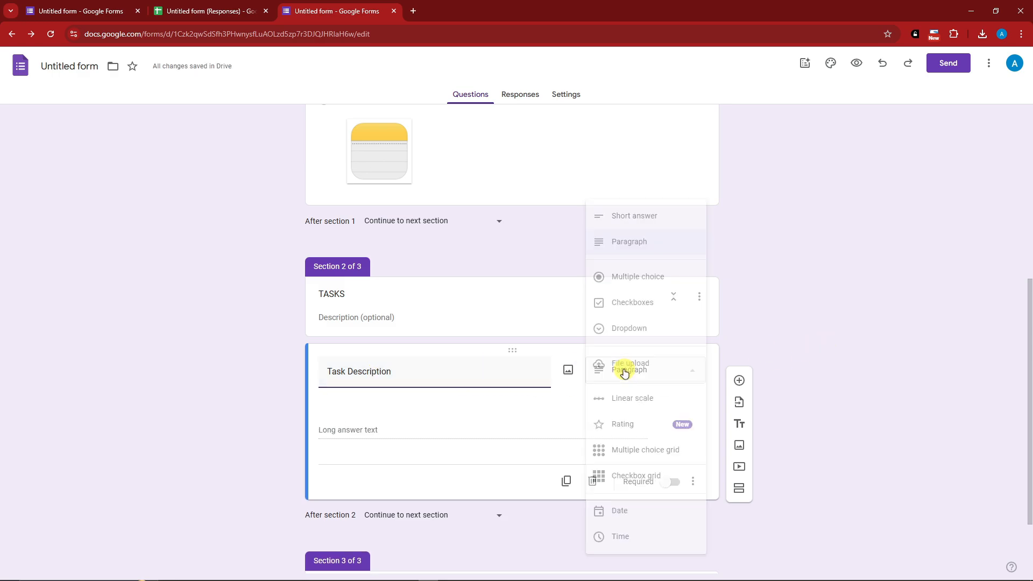
click(633, 217)
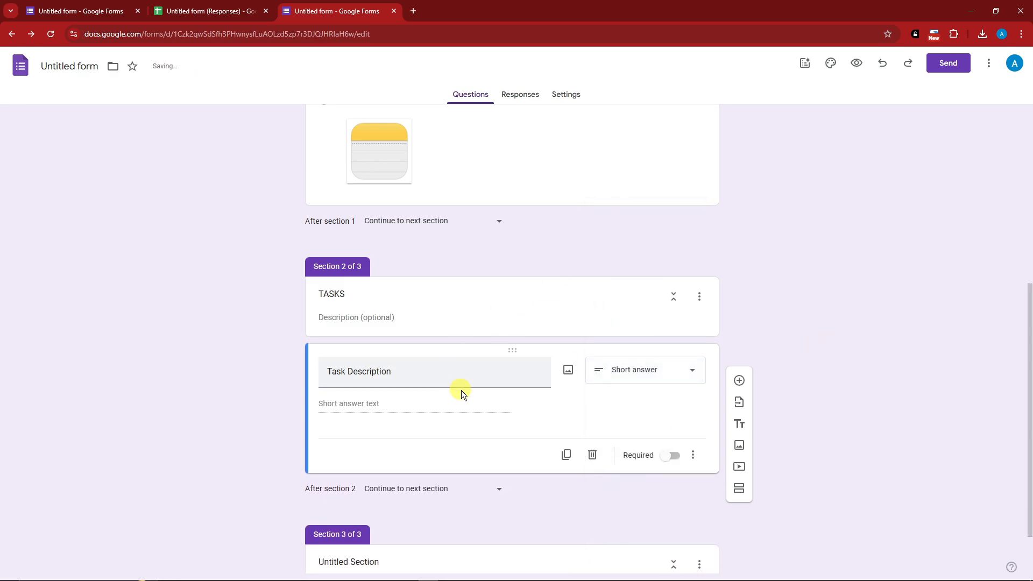
scroll(592, 393, down, 1)
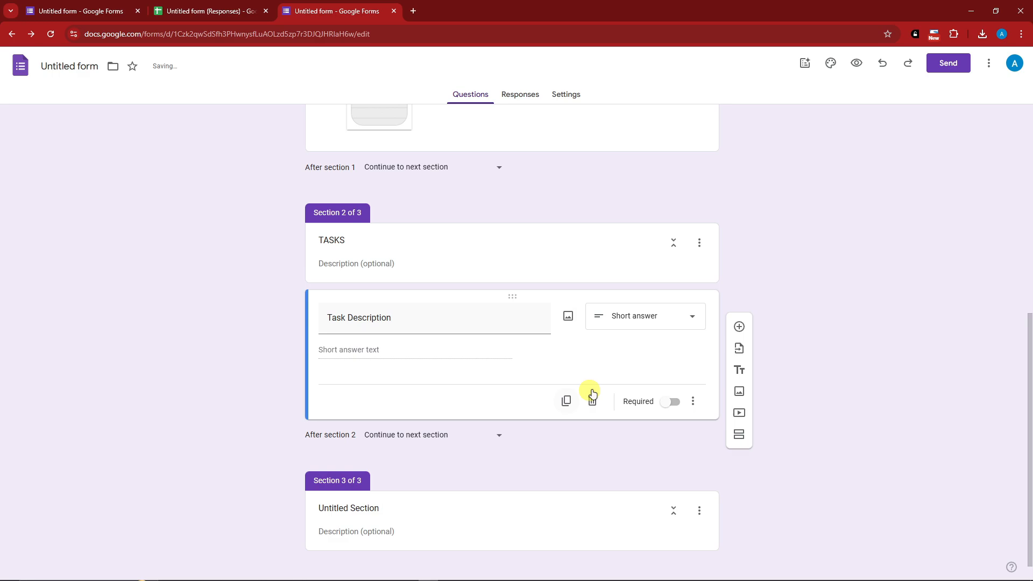
click(672, 404)
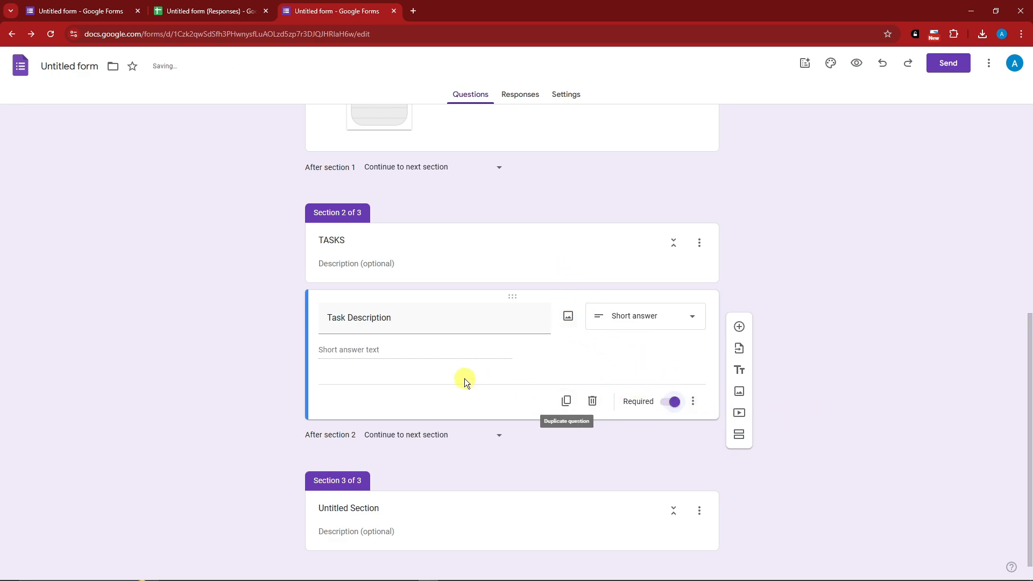
Add a question titled "Importance Level" below Task Description and set its type to Rating.
scroll(401, 349, down, 1)
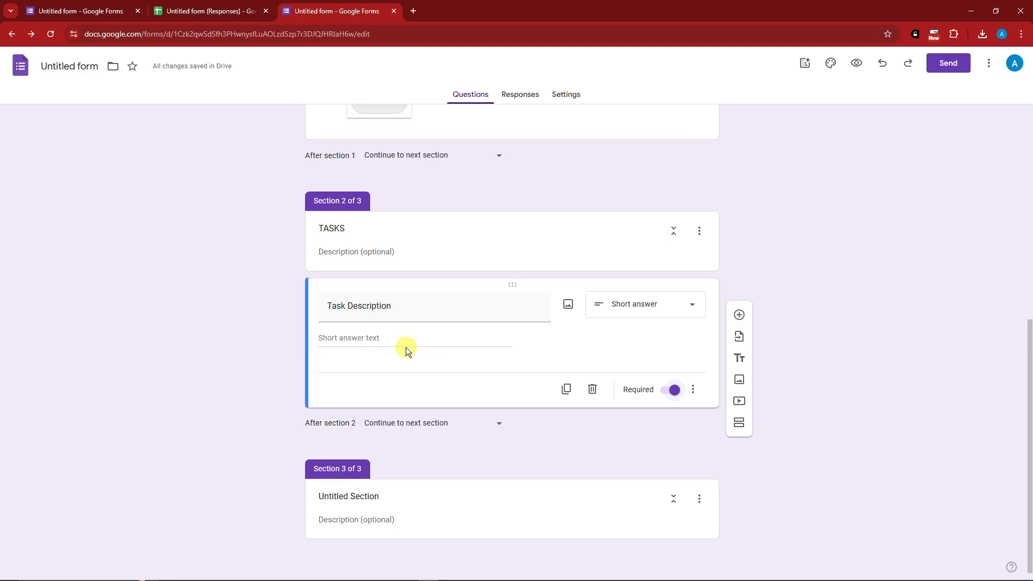
click(739, 315)
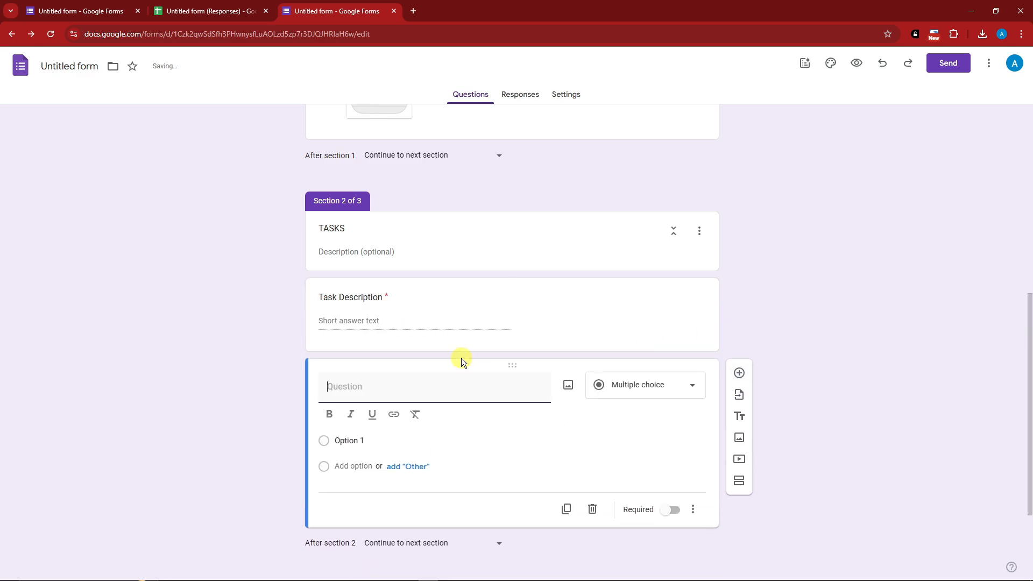
text(Importance Level)
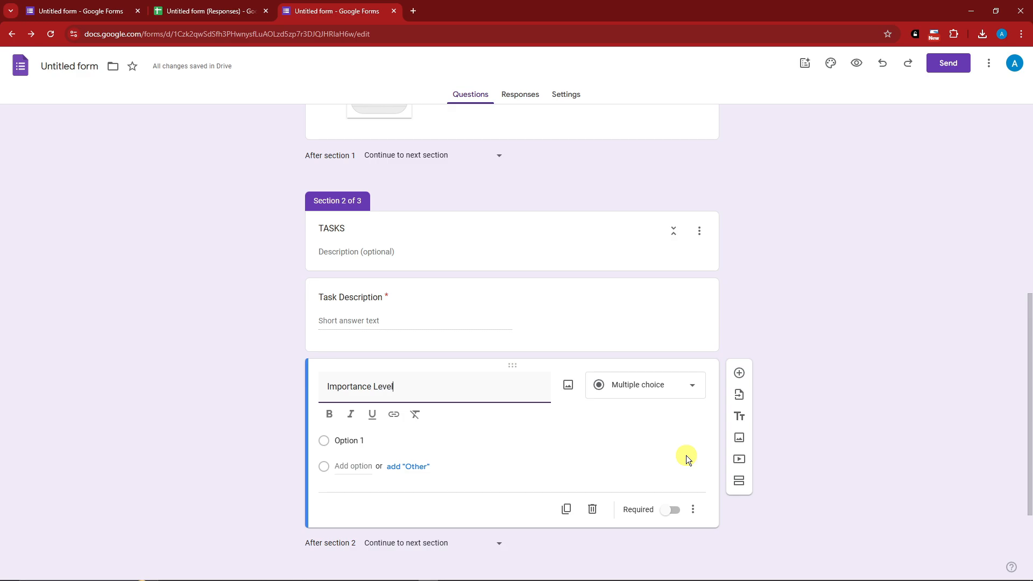
click(677, 391)
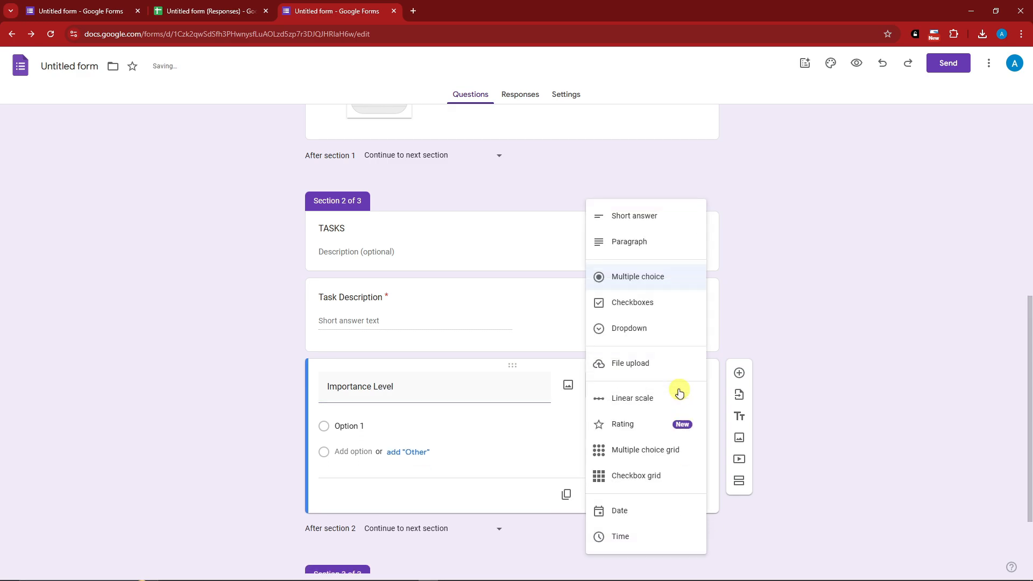
click(621, 429)
scroll(406, 407, down, 2)
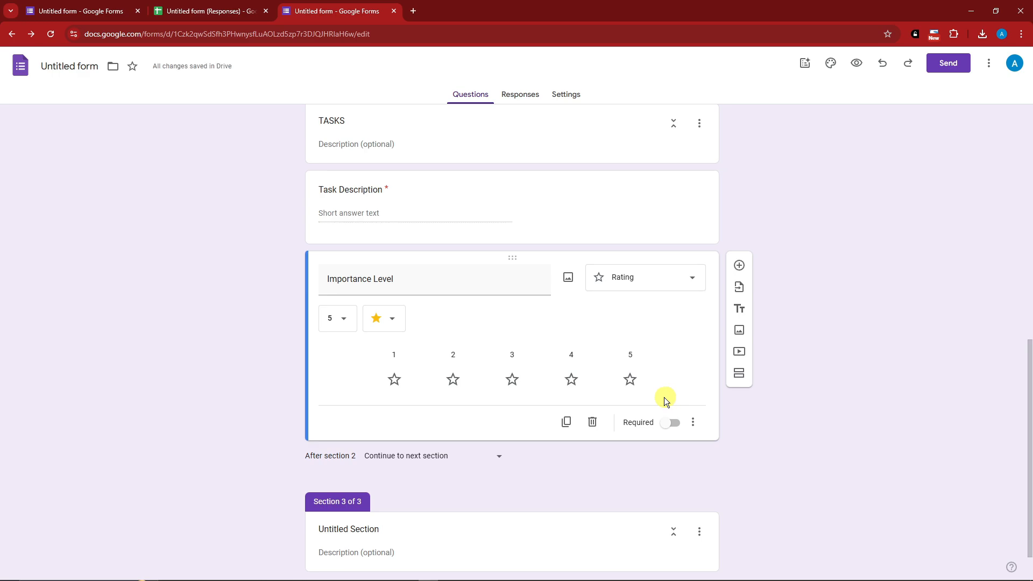
Try the heart and thumbs-up symbols and a different number of levels on the Importance Level rating.
click(390, 318)
click(390, 344)
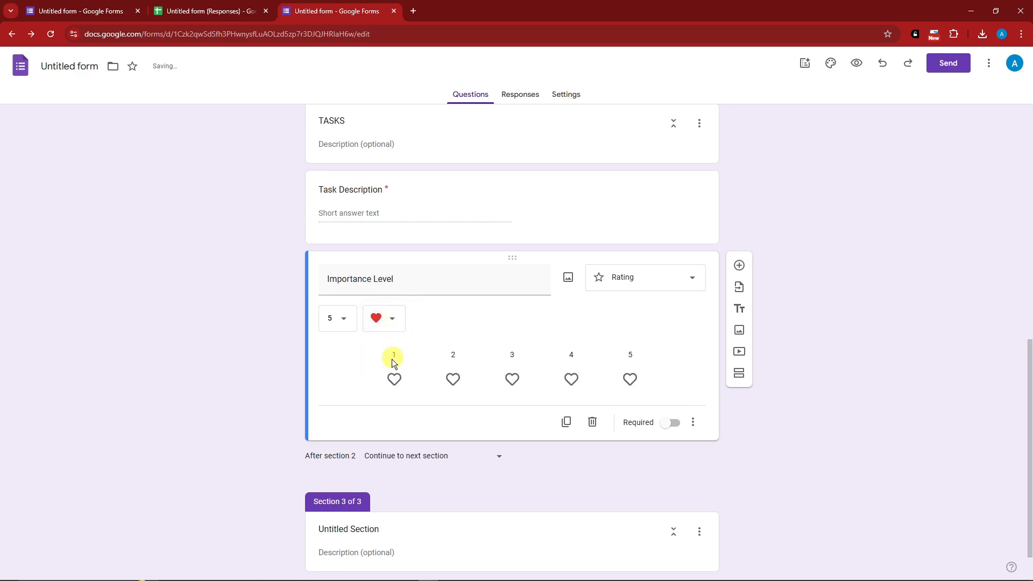
click(391, 319)
click(384, 370)
click(342, 321)
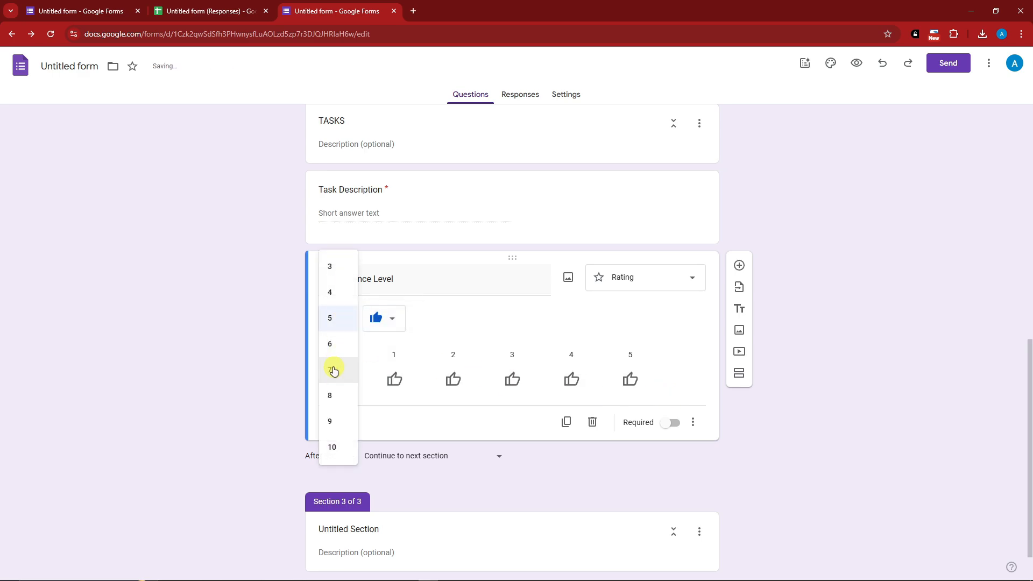
click(331, 268)
click(345, 325)
click(337, 369)
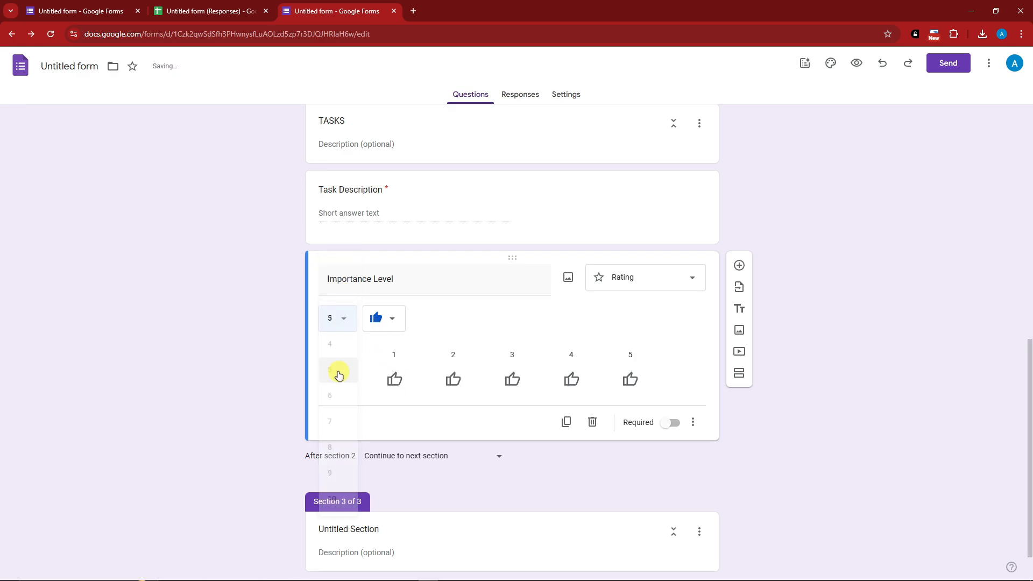
click(384, 319)
click(377, 318)
Set the Importance Level rating to 3 levels and make the question required.
click(337, 319)
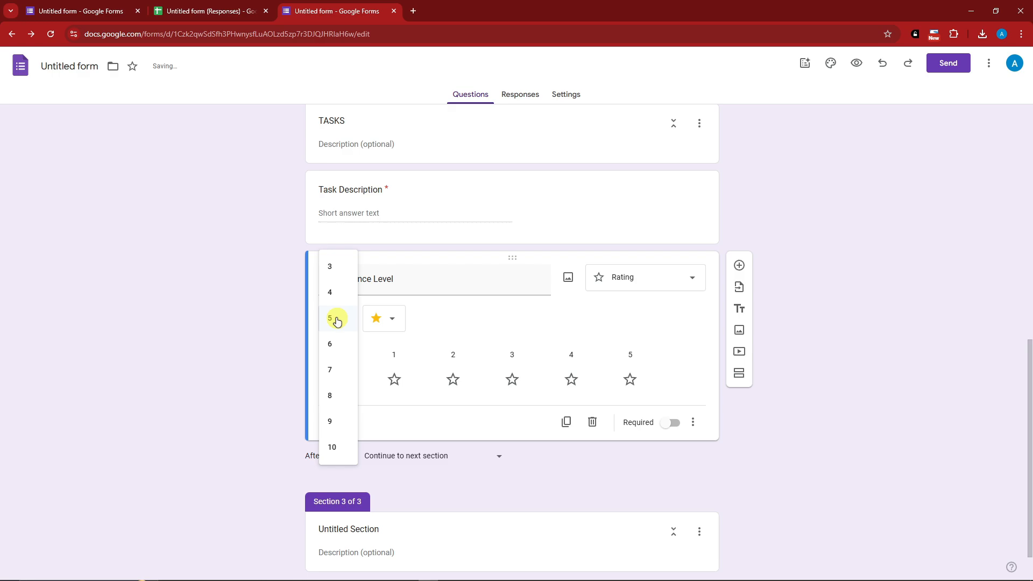
click(338, 268)
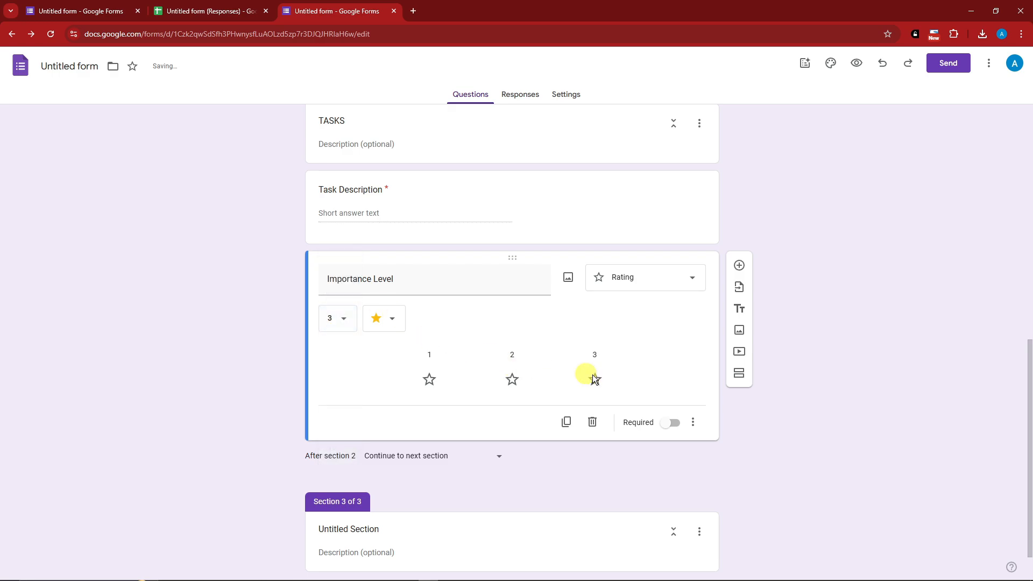
click(671, 424)
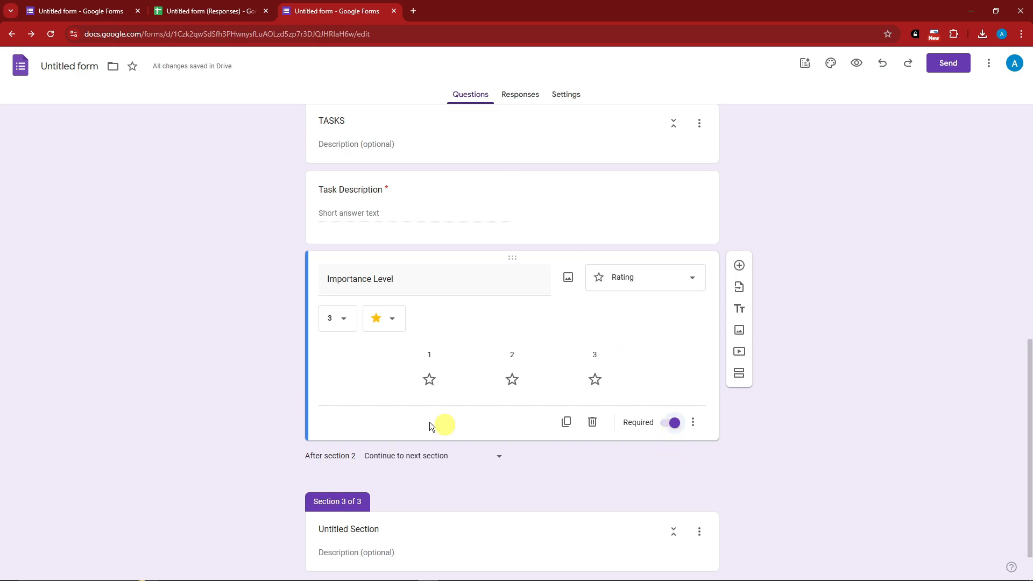
scroll(334, 403, up, 1)
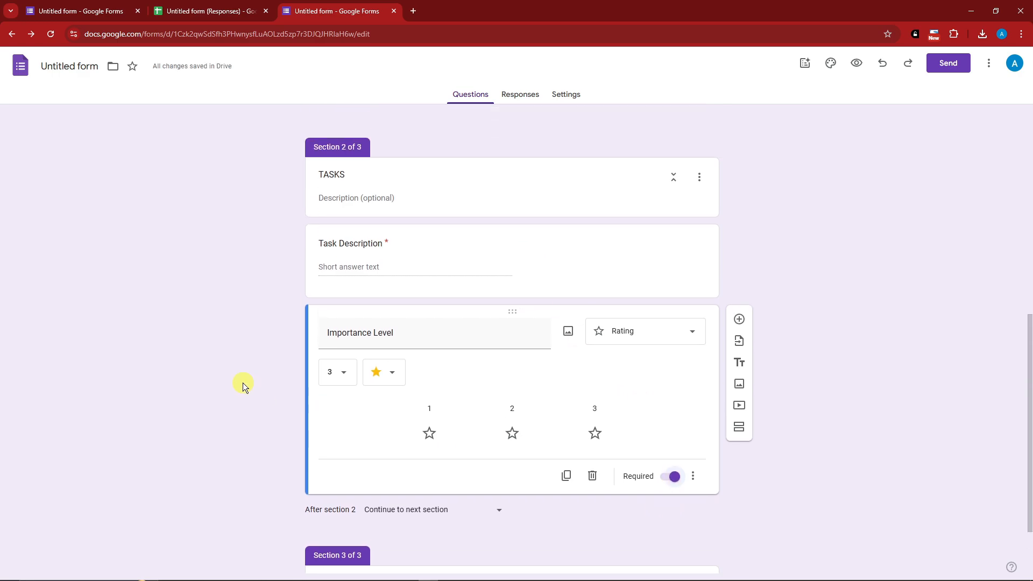
click(388, 241)
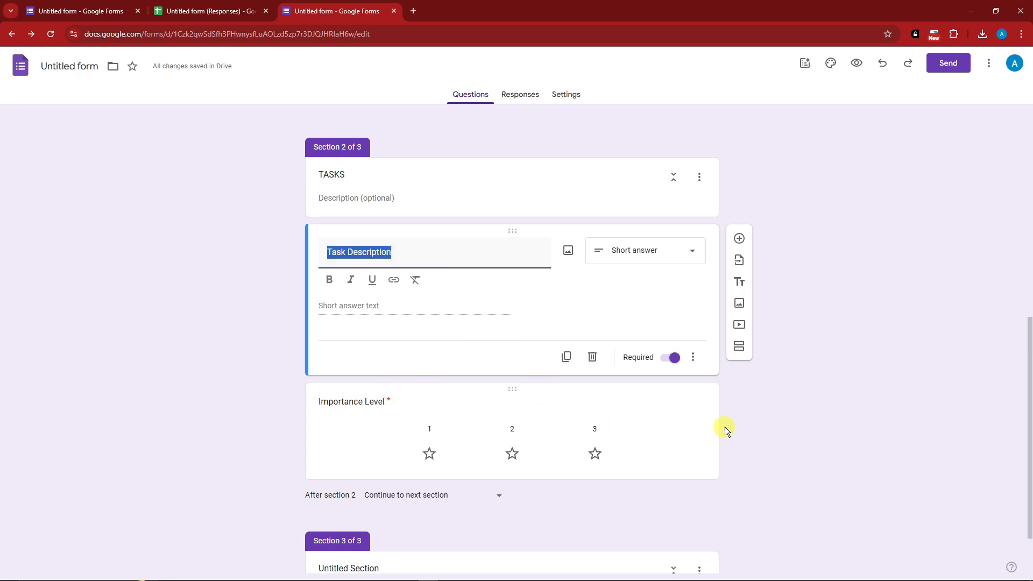
click(790, 405)
scroll(794, 405, down, 1)
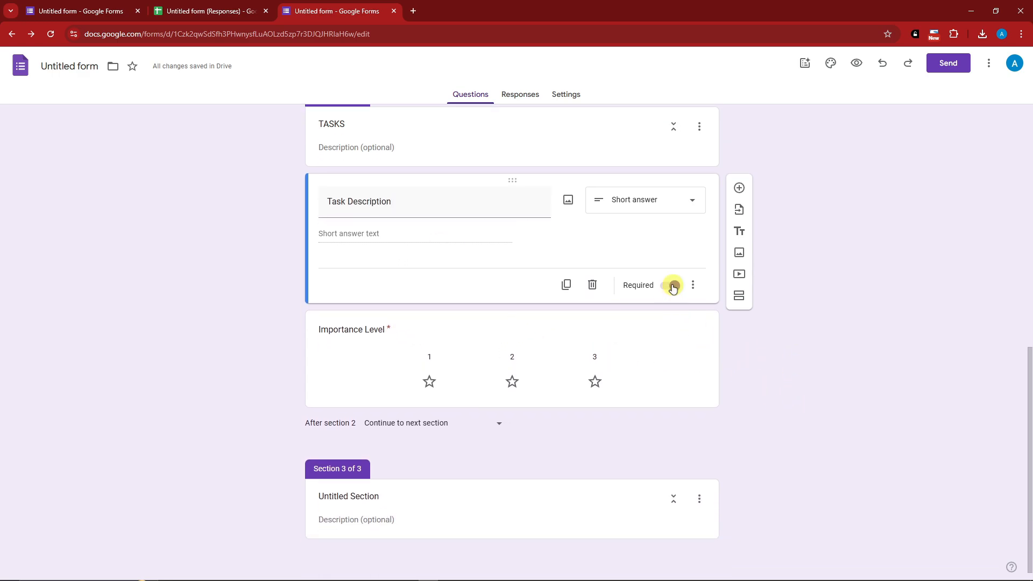
click(672, 286)
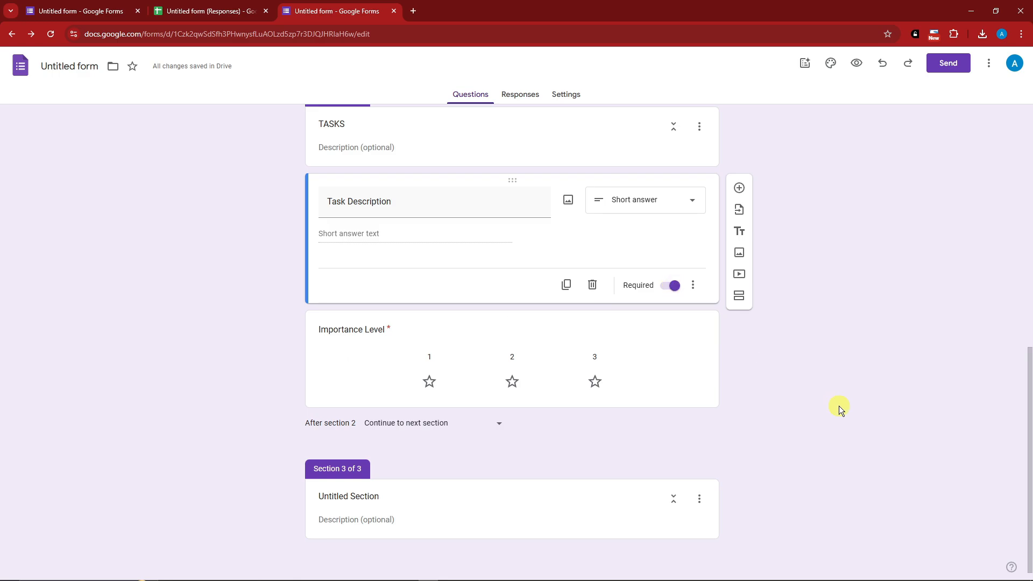
Add a required Date question titled "Task Due Date" below Importance Level in the TASKS section.
click(495, 334)
click(740, 267)
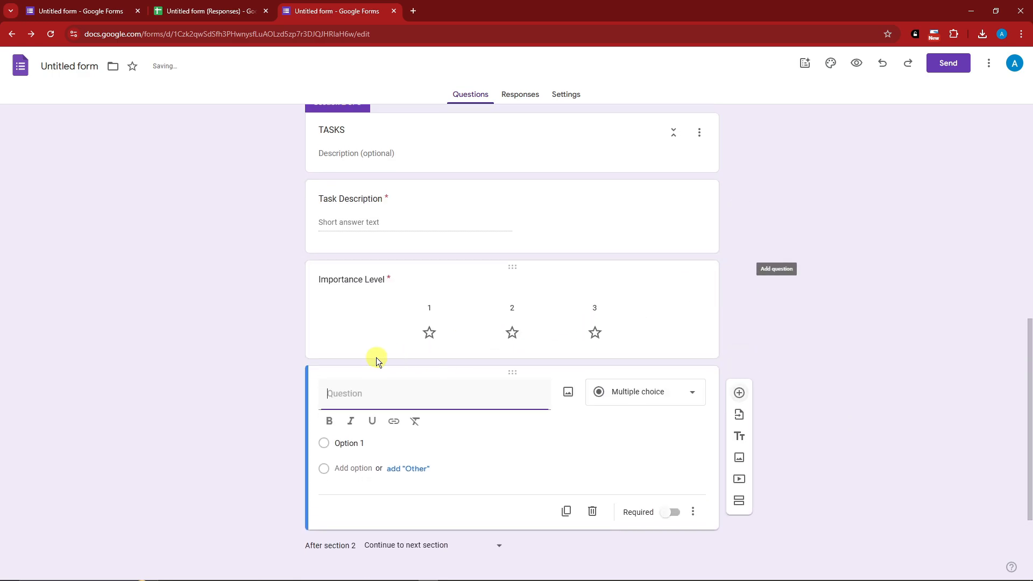
text(Tas)
key(BackSpace)
key(BackSpace)
key(BackSpace)
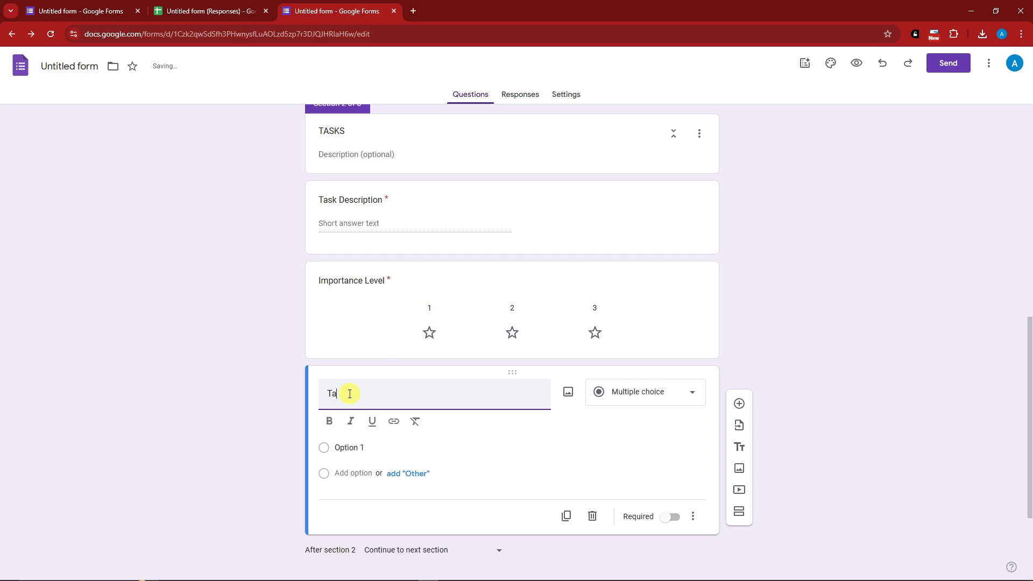
text(Task Due Da)
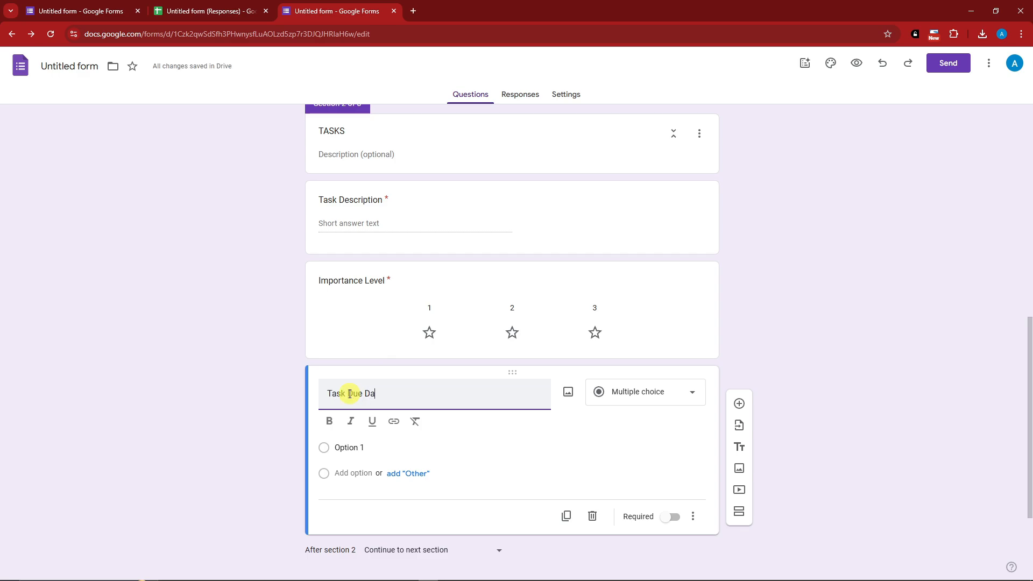
text(te)
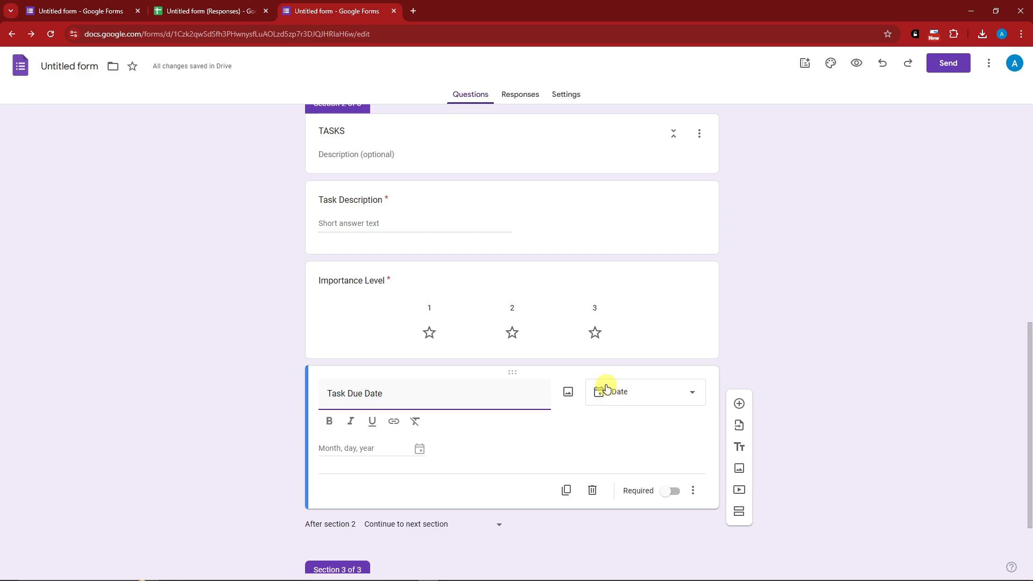
click(670, 491)
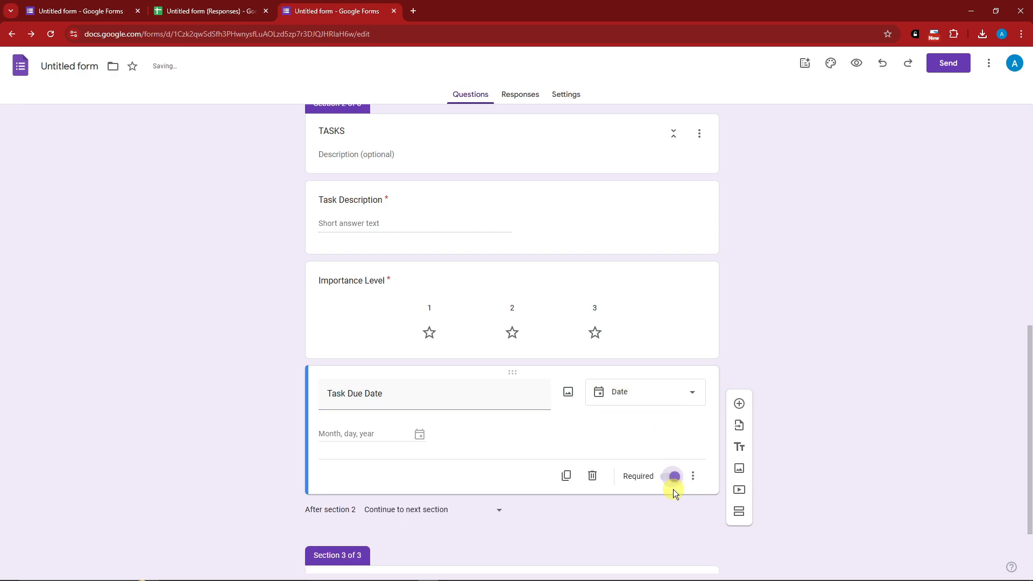
click(388, 393)
click(368, 394)
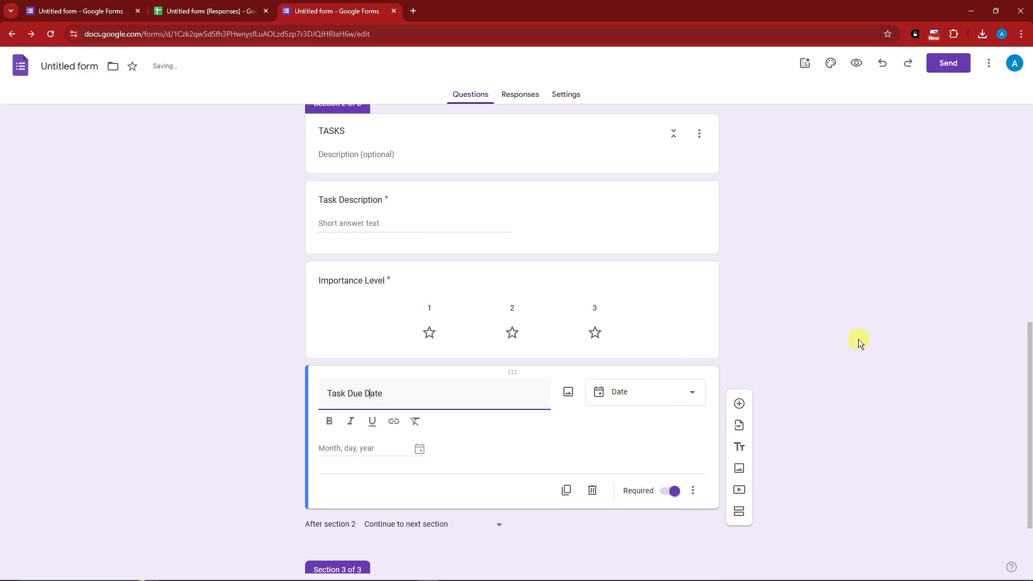
click(861, 343)
Title section 3 "Notes".
scroll(877, 370, down, 1)
click(345, 501)
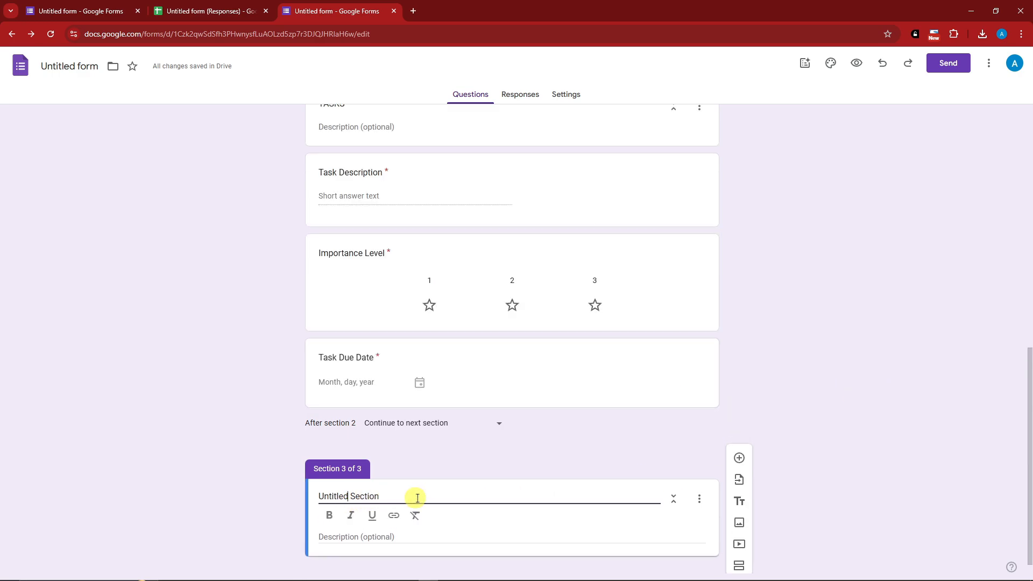
key(ctrl+a)
text(Notes)
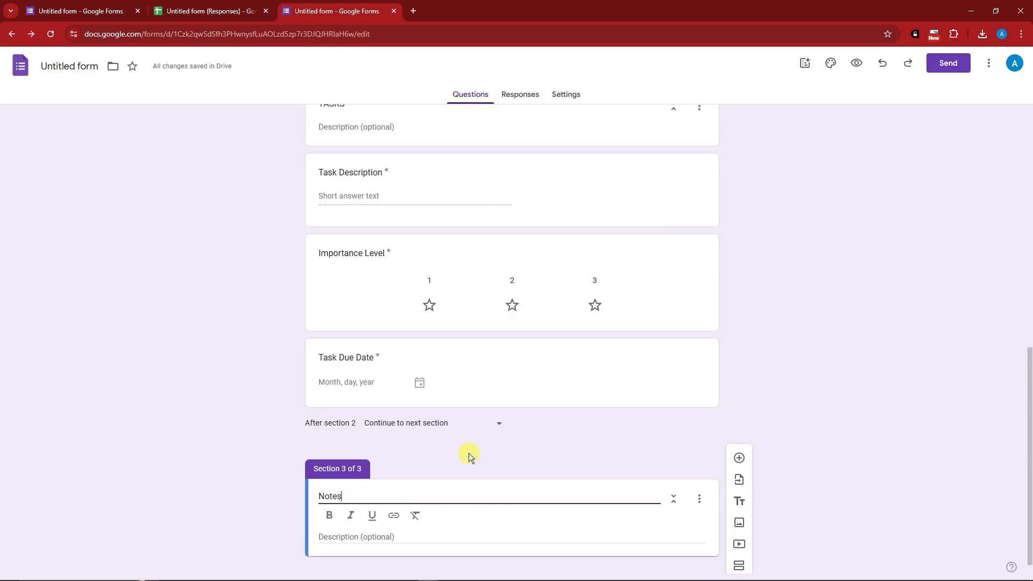
Add a required Short answer question titled "Notes Description" to the Notes section.
scroll(500, 454, down, 1)
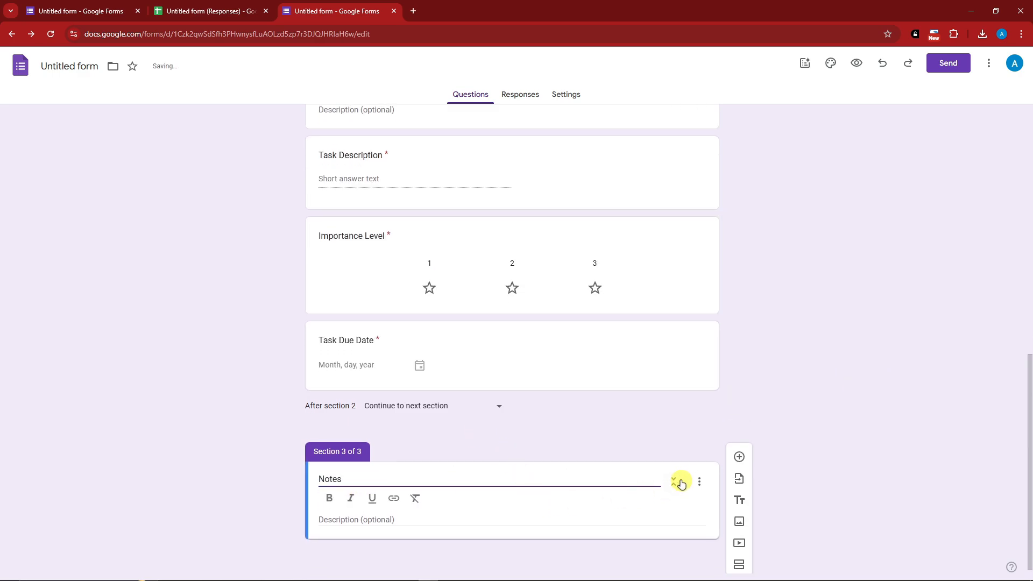
click(739, 458)
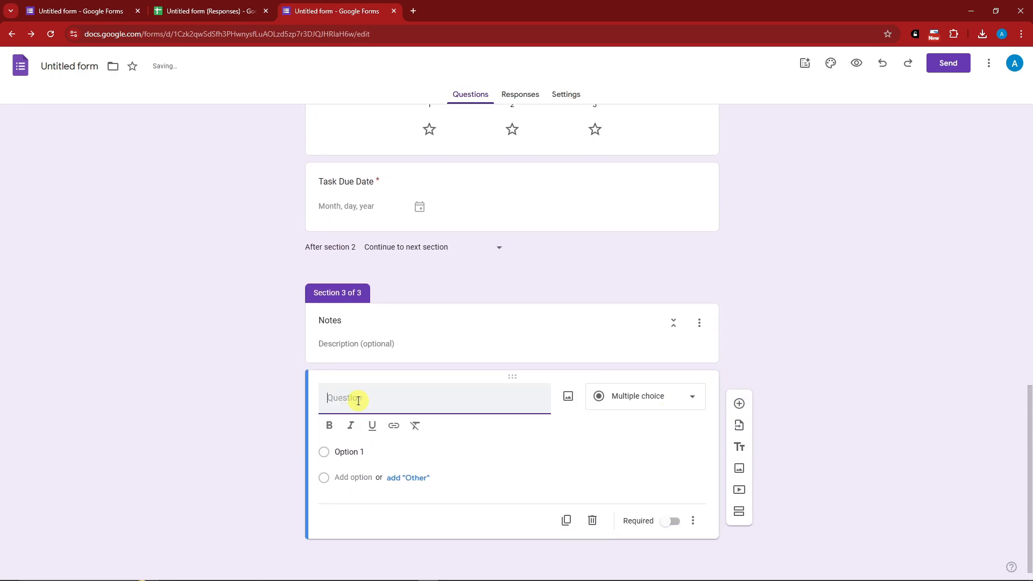
text(Notes Des)
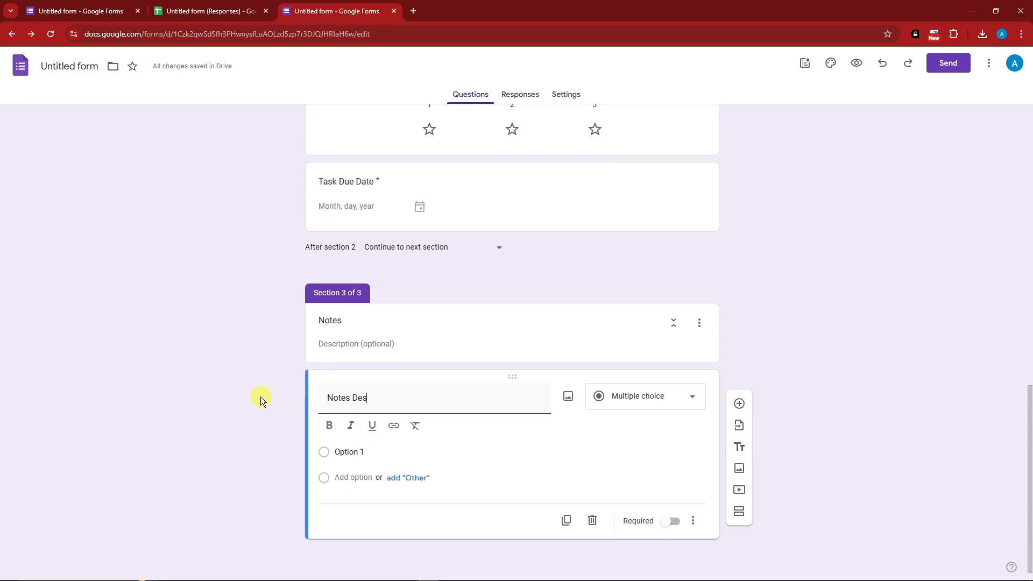
text(cription)
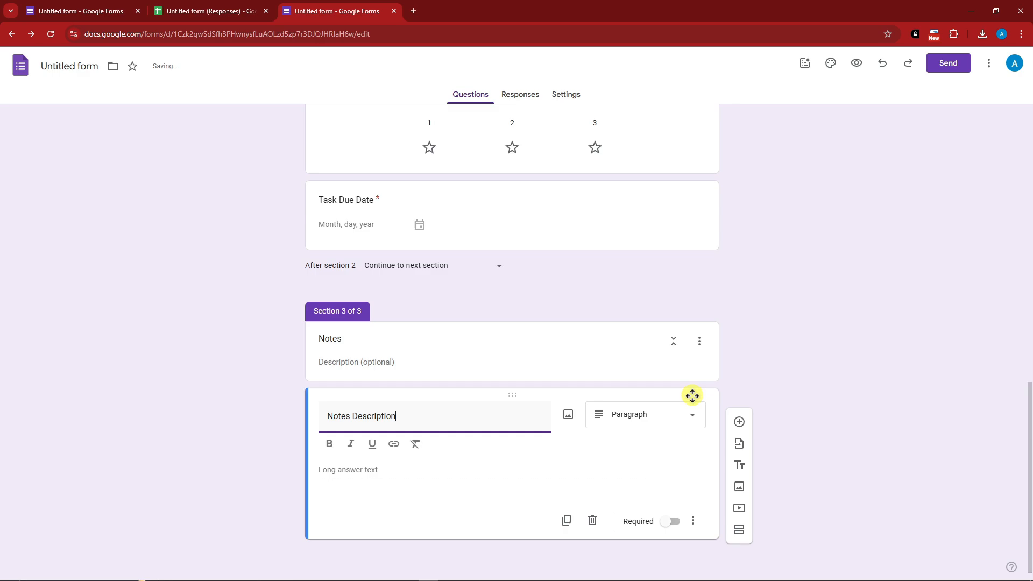
click(670, 416)
click(623, 215)
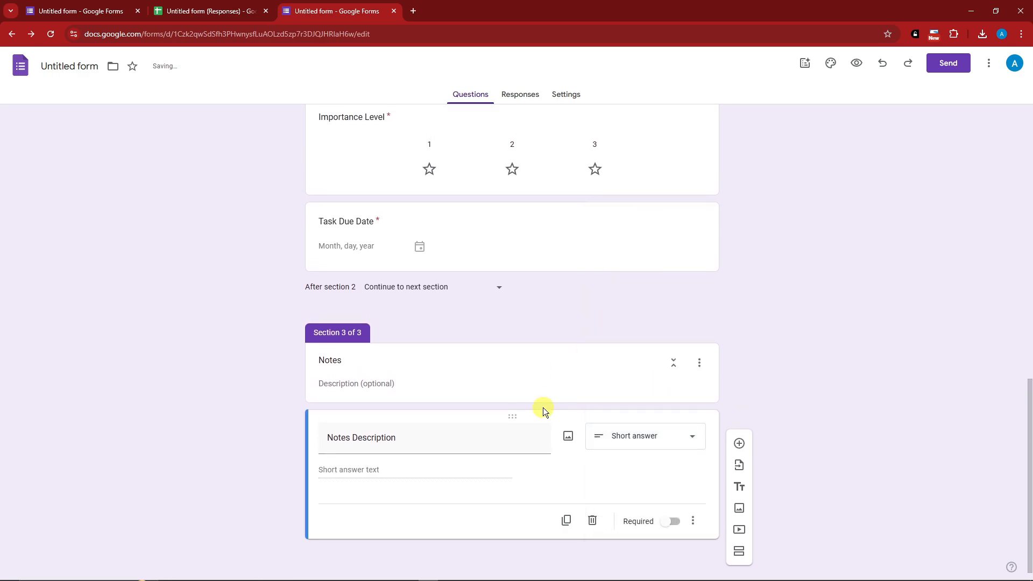
click(672, 521)
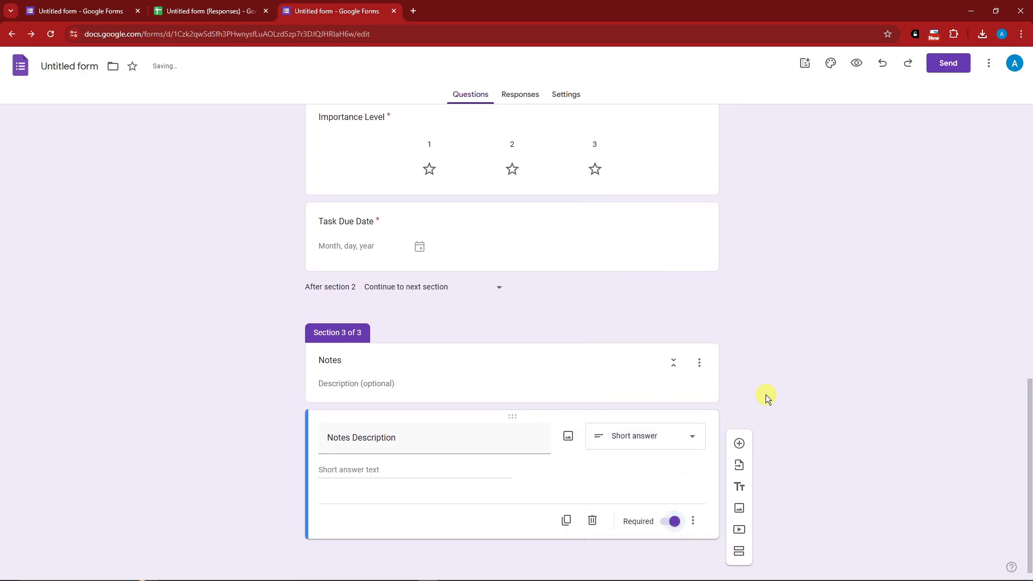
Add a question titled "File Upload" below Notes Description, set its type to File upload and allow uploads to Drive.
click(739, 443)
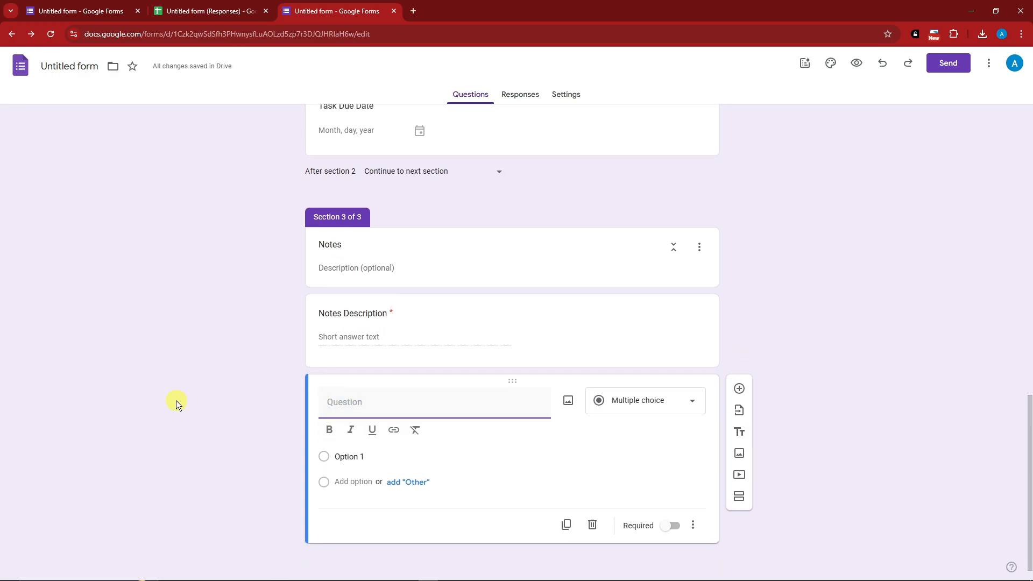
text(File Upload)
click(689, 401)
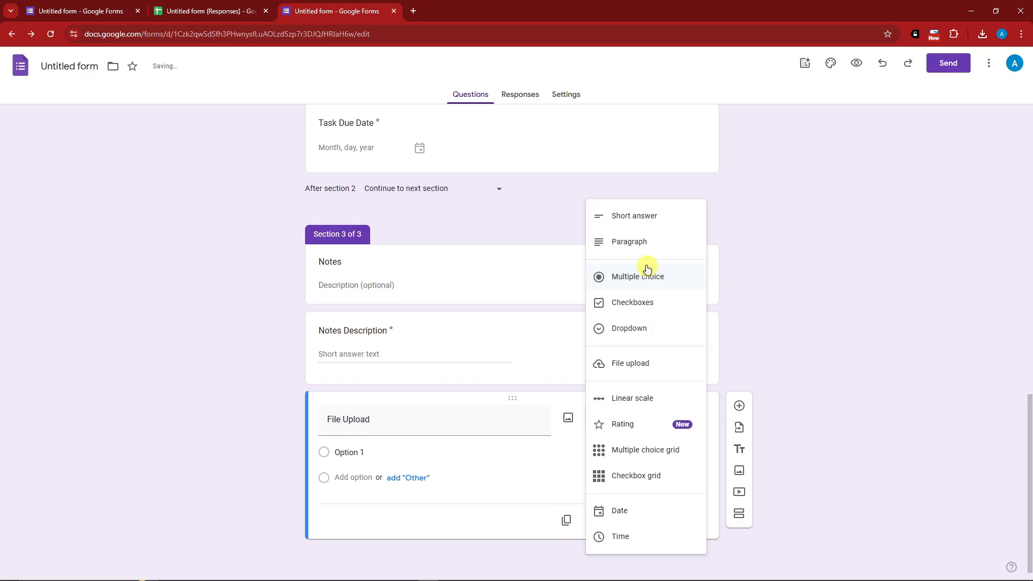
click(637, 363)
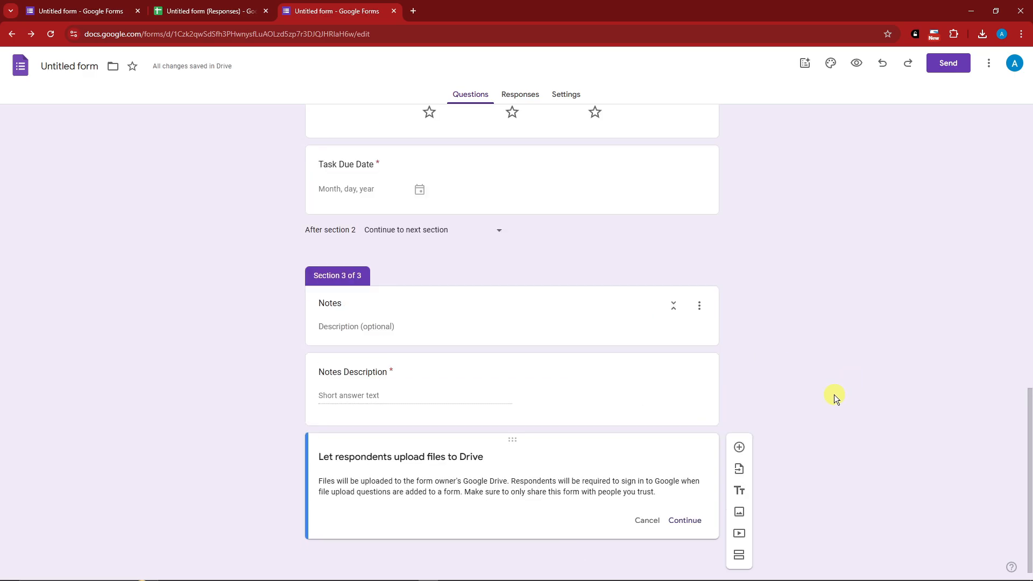
click(690, 520)
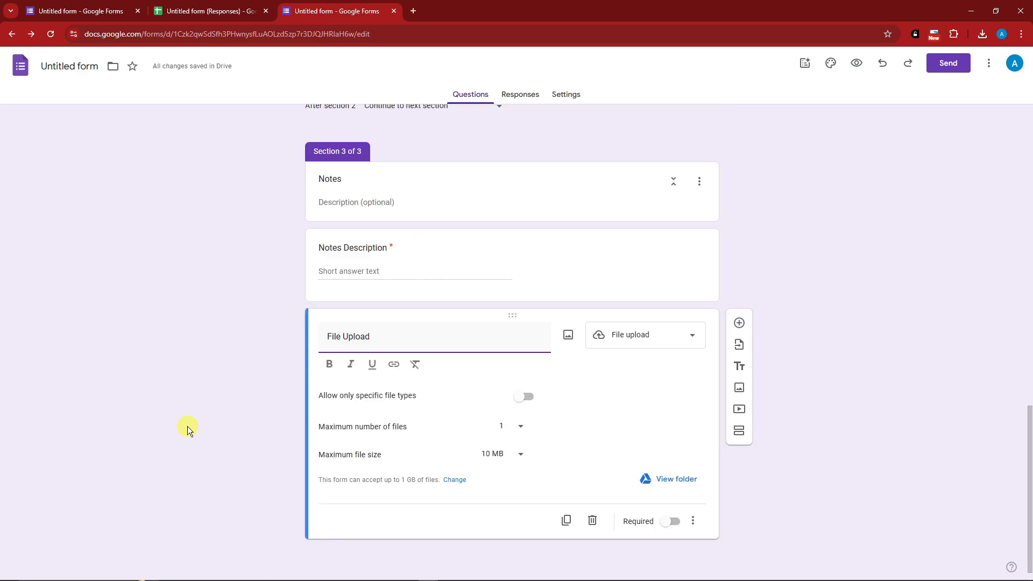
Try restricting the File Upload question to specific file types.
drag(371, 339, 327, 333)
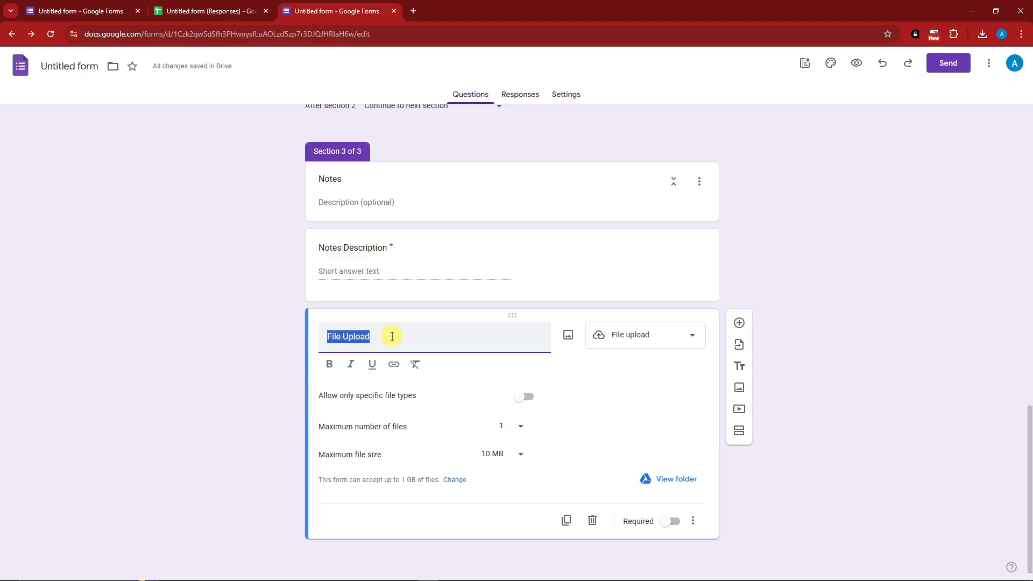
click(392, 337)
drag(323, 397, 400, 397)
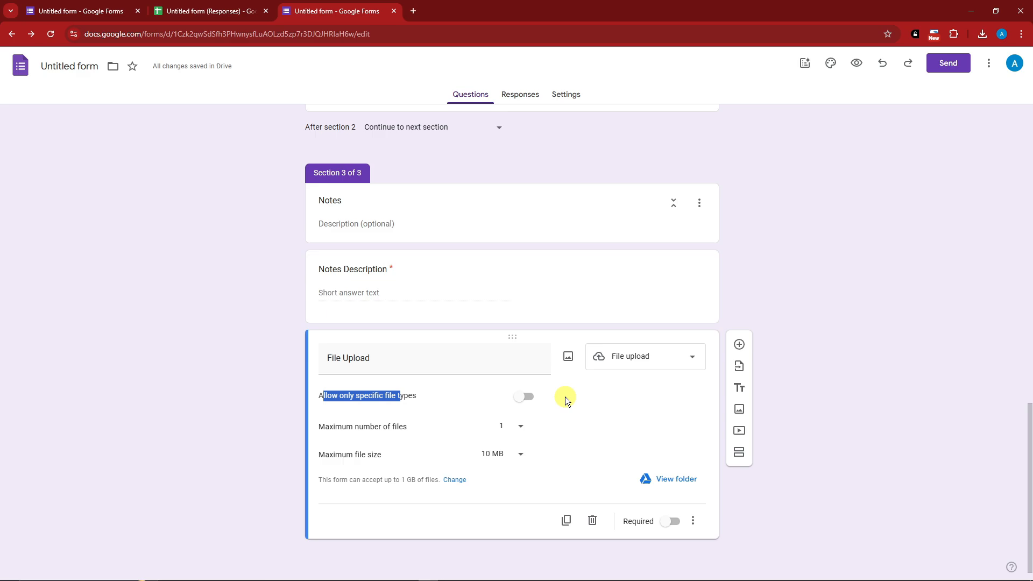
click(524, 399)
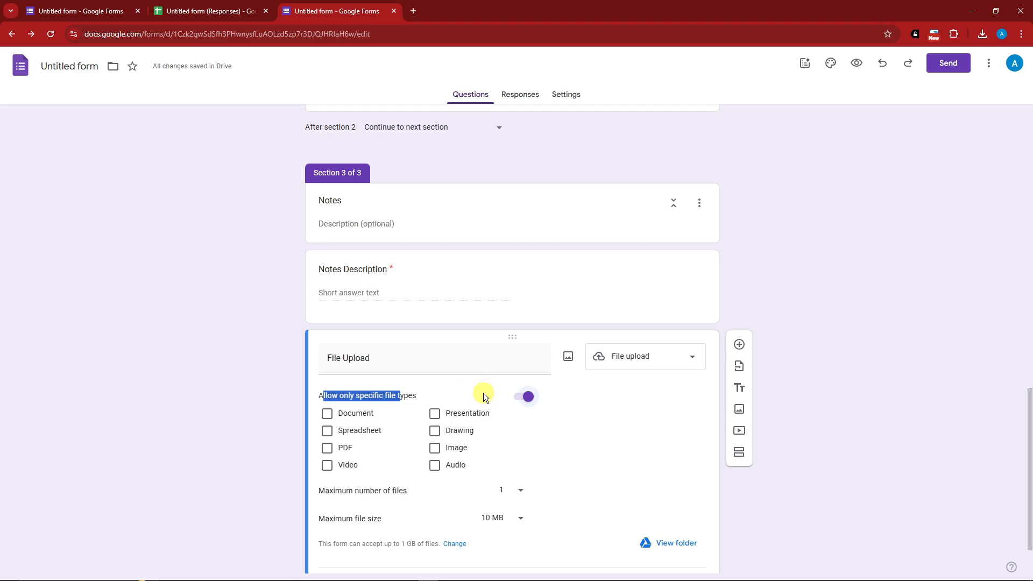
click(522, 400)
click(353, 414)
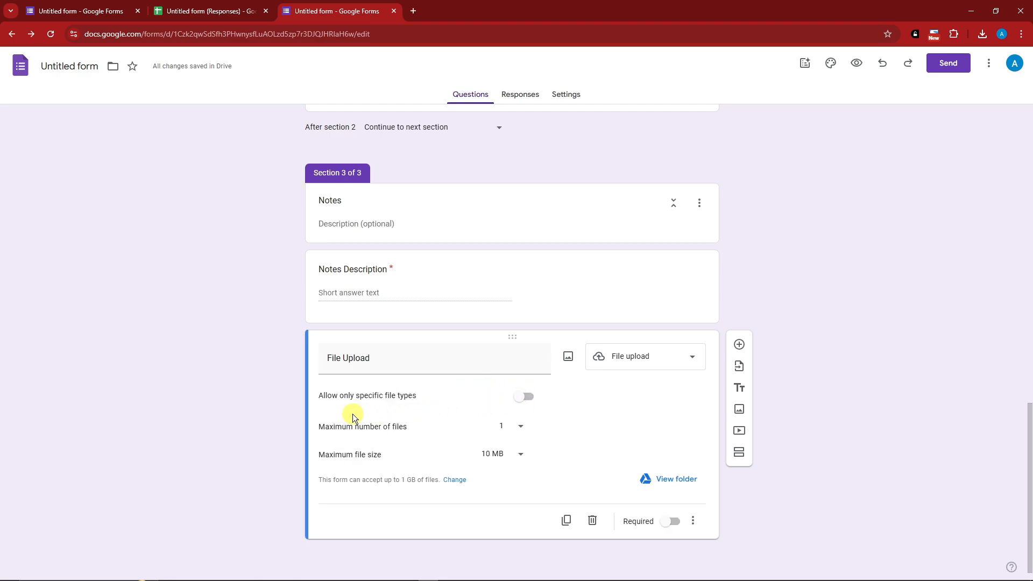
Check the file count and file size limits available for the File Upload question, and make the question required.
click(517, 429)
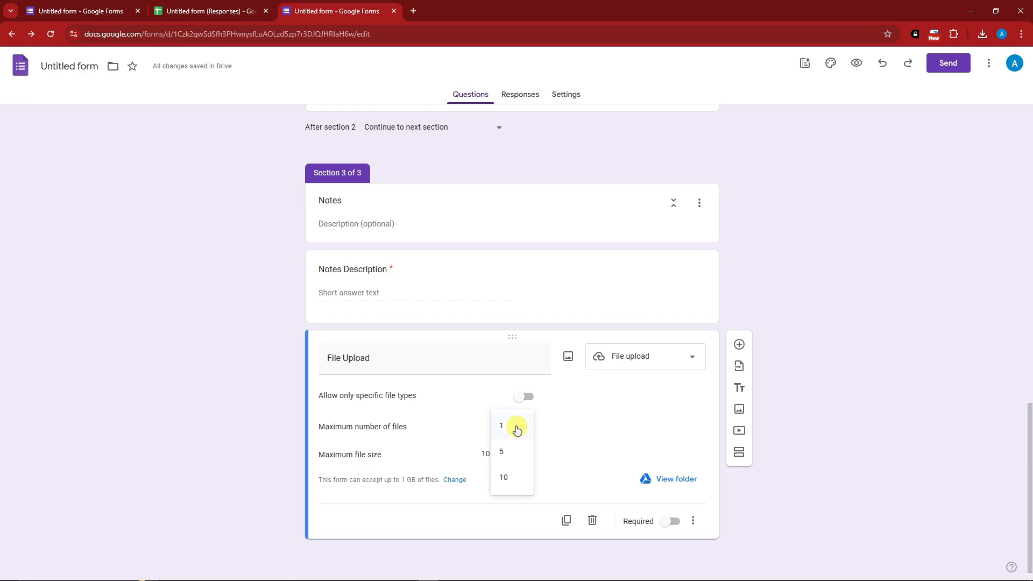
click(439, 419)
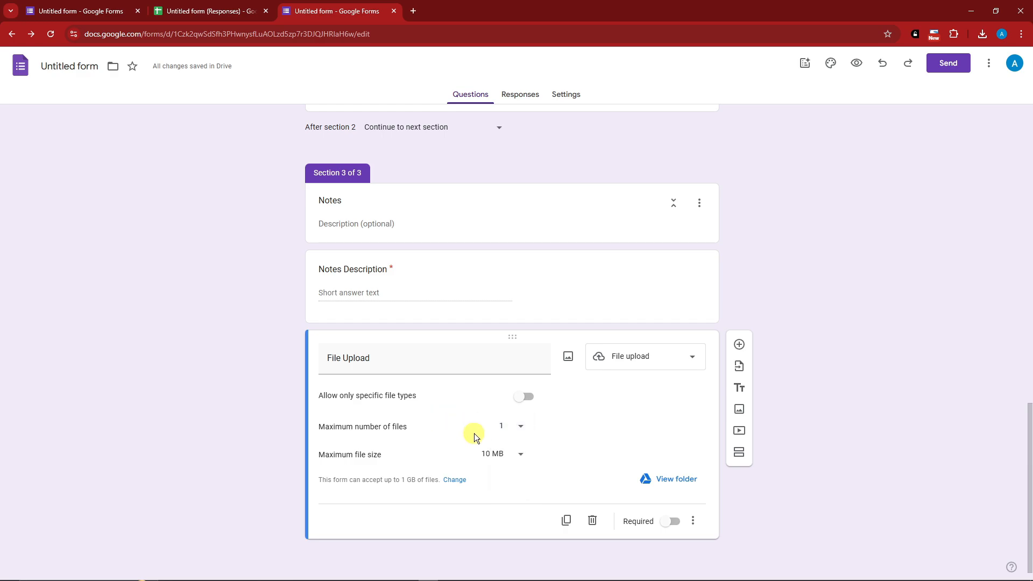
click(514, 454)
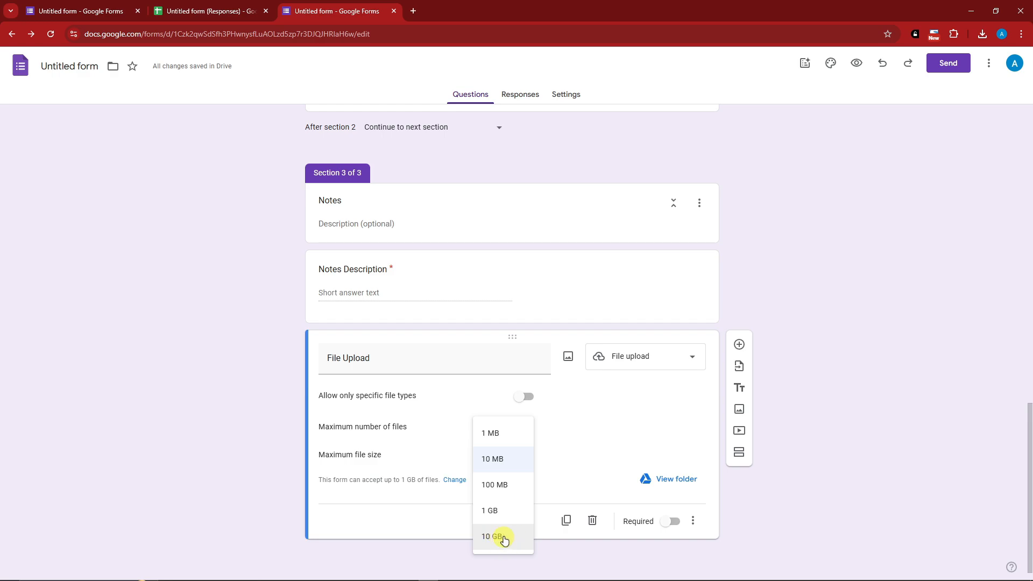
click(573, 424)
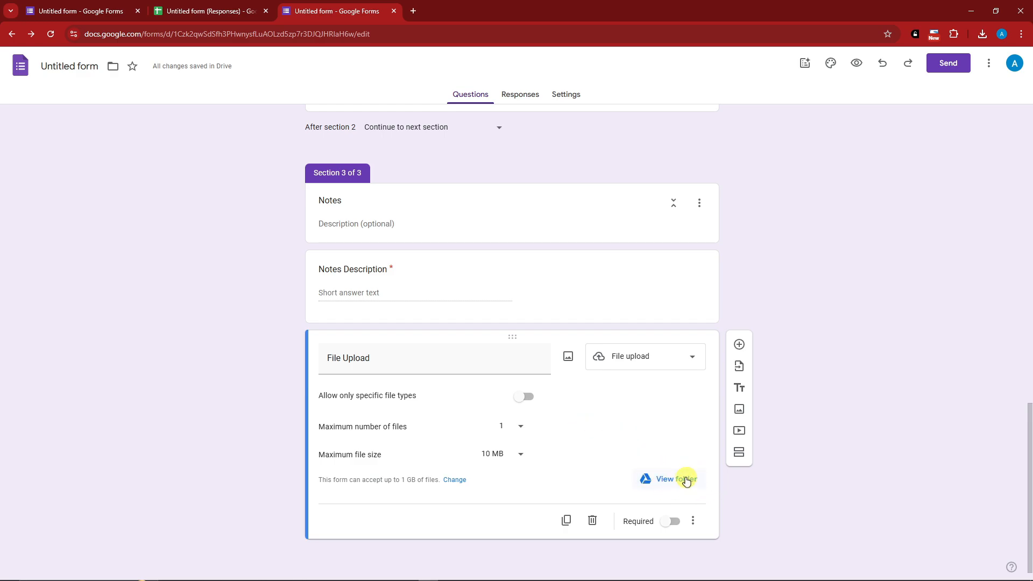
click(673, 521)
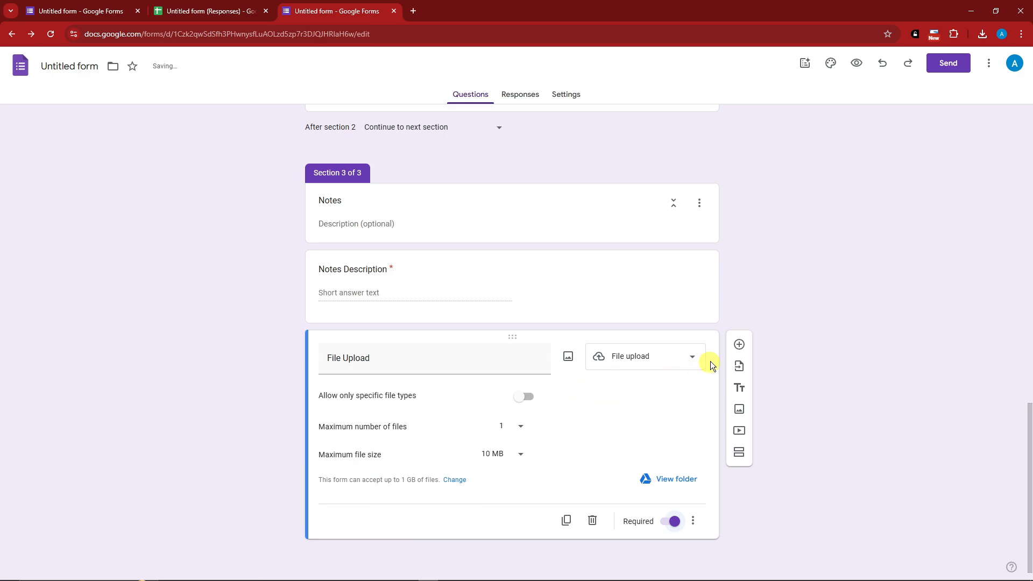
Add a required Date question titled "Due Date" below File Upload in the Notes section.
click(740, 344)
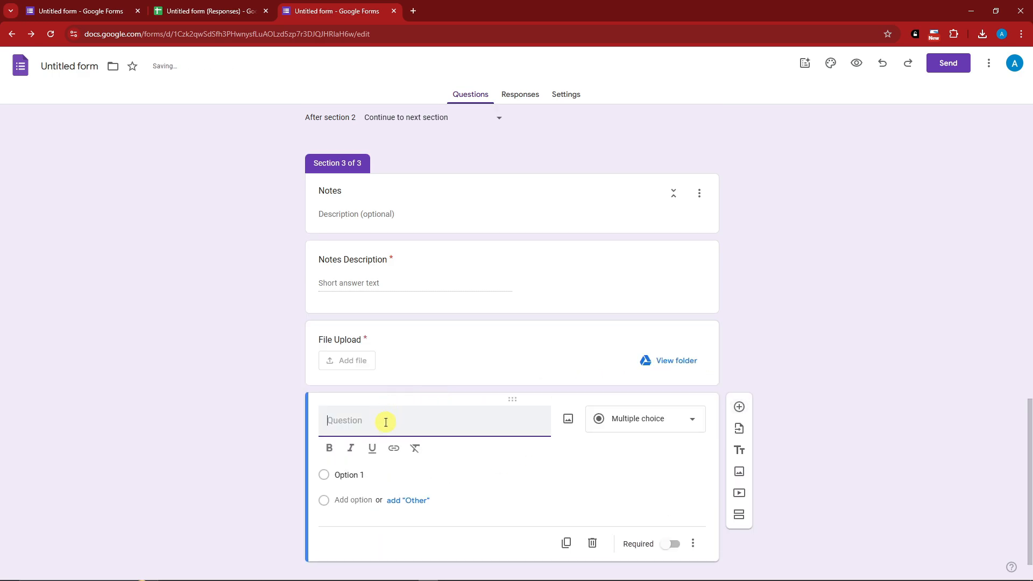
text(Due Date)
click(657, 427)
click(673, 521)
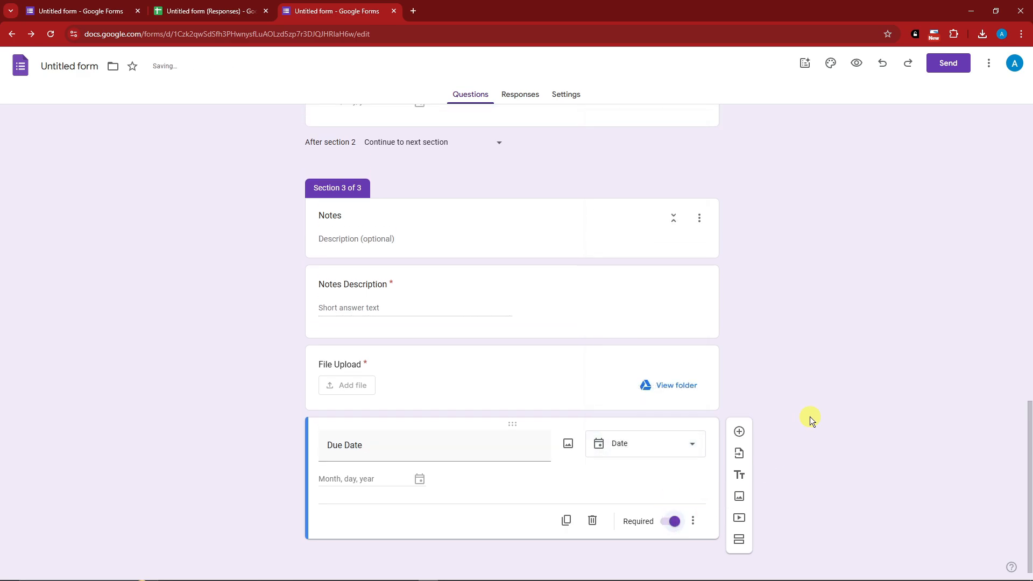
Change the form's theme color to red.
scroll(809, 420, up, 20)
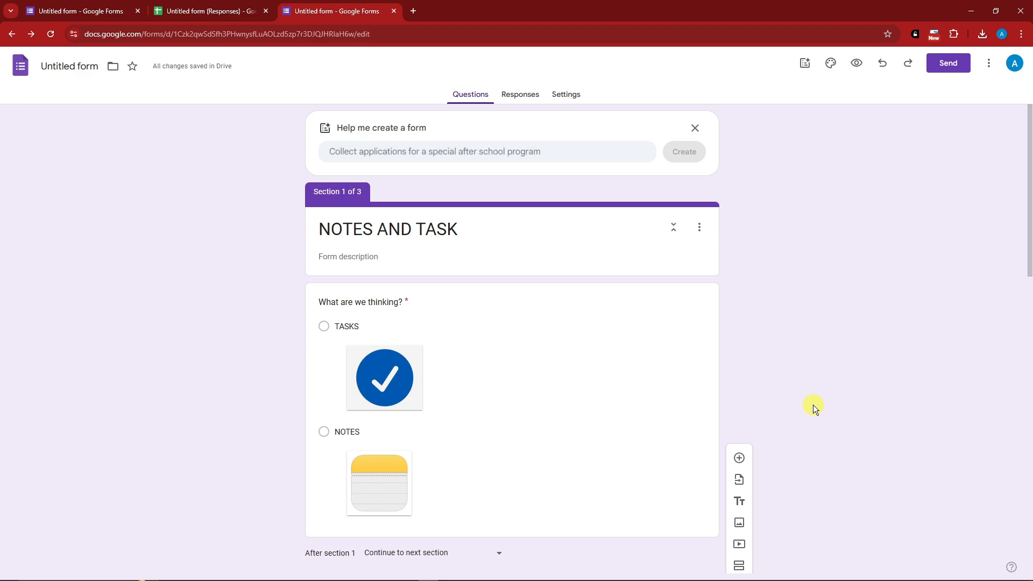
click(831, 63)
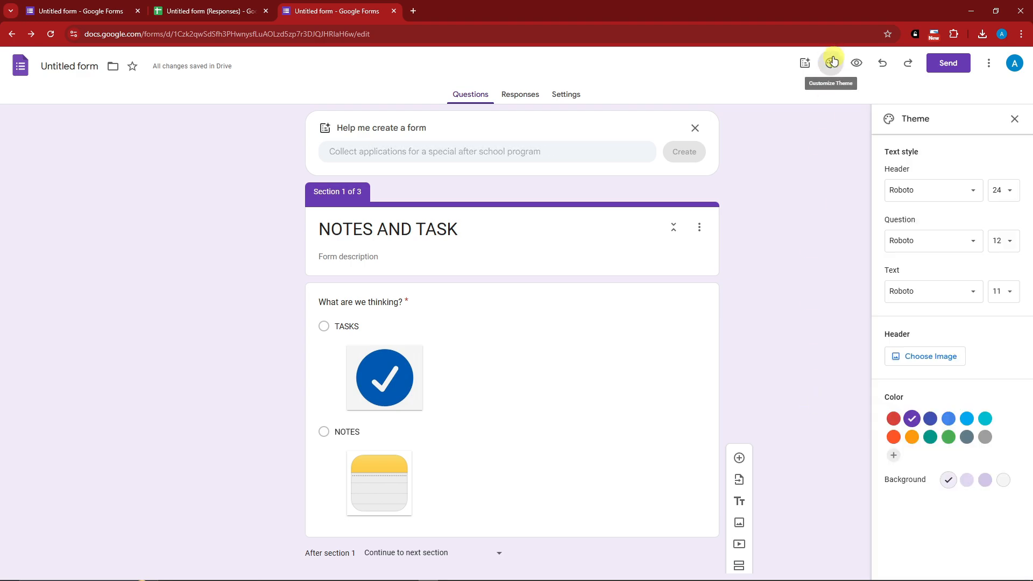
click(898, 418)
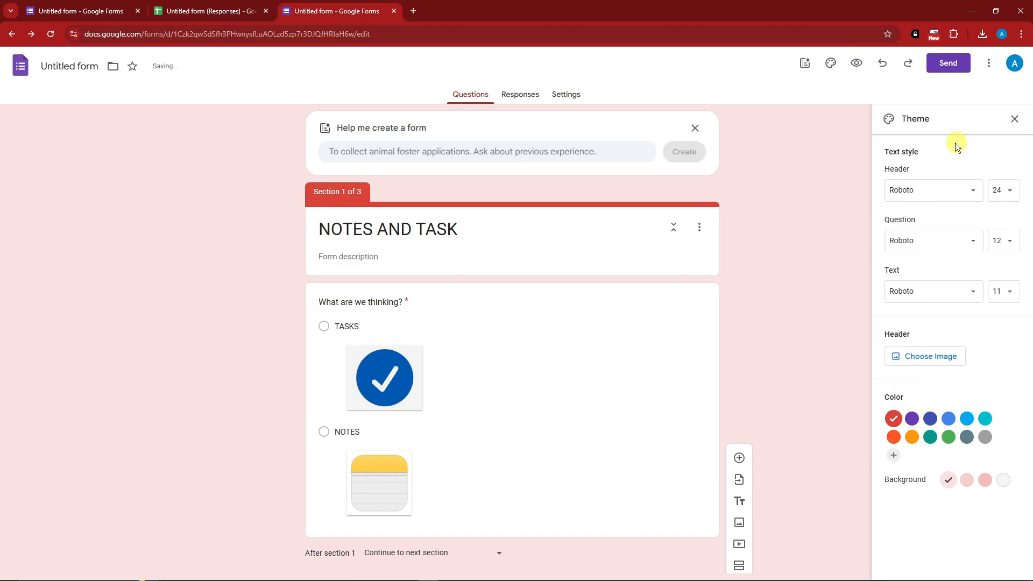
Try to set the colorful candy picture from the Work and School themes as the form's header image.
click(941, 361)
scroll(534, 307, down, 5)
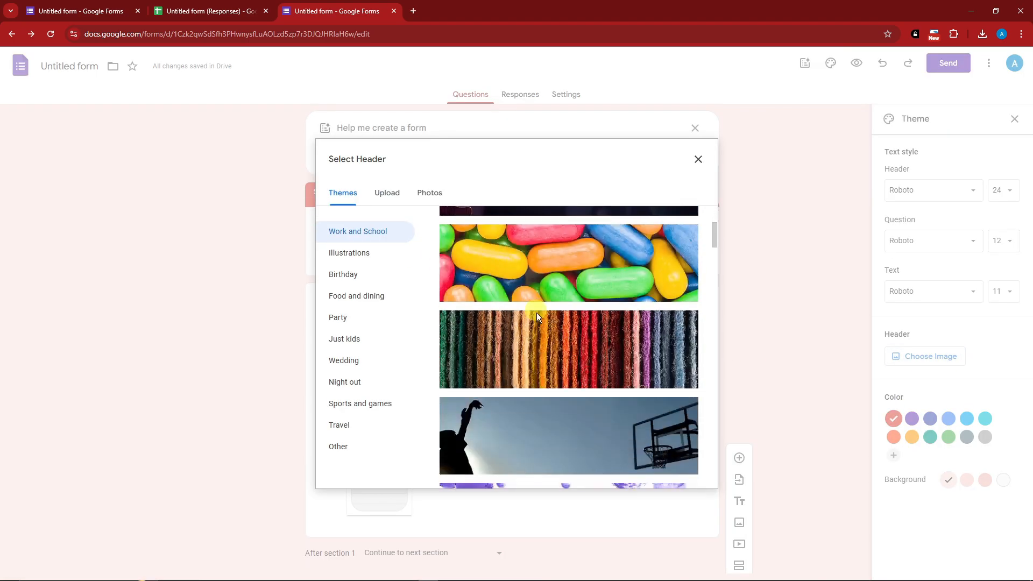
scroll(571, 361, up, 1)
click(662, 258)
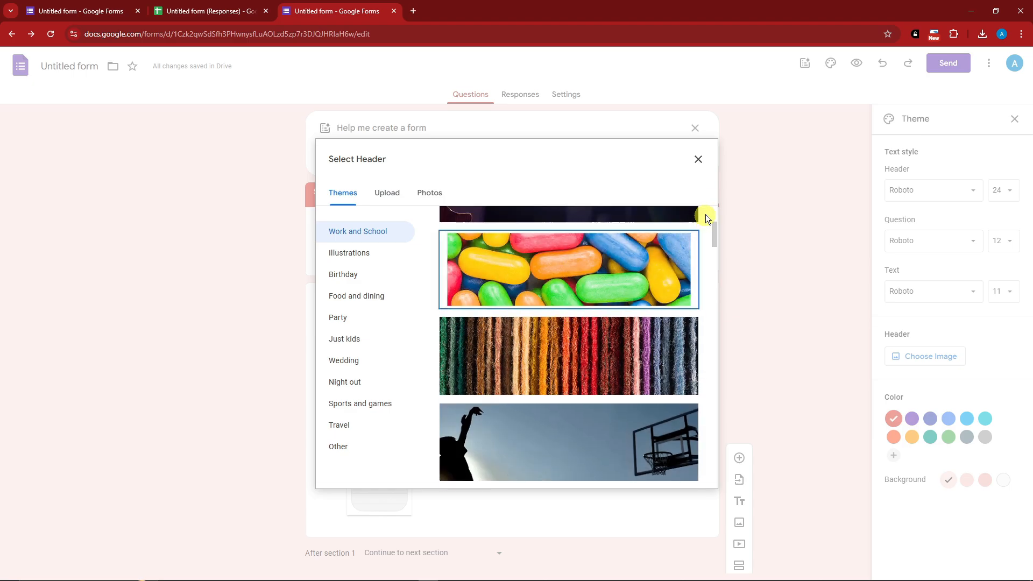
click(687, 473)
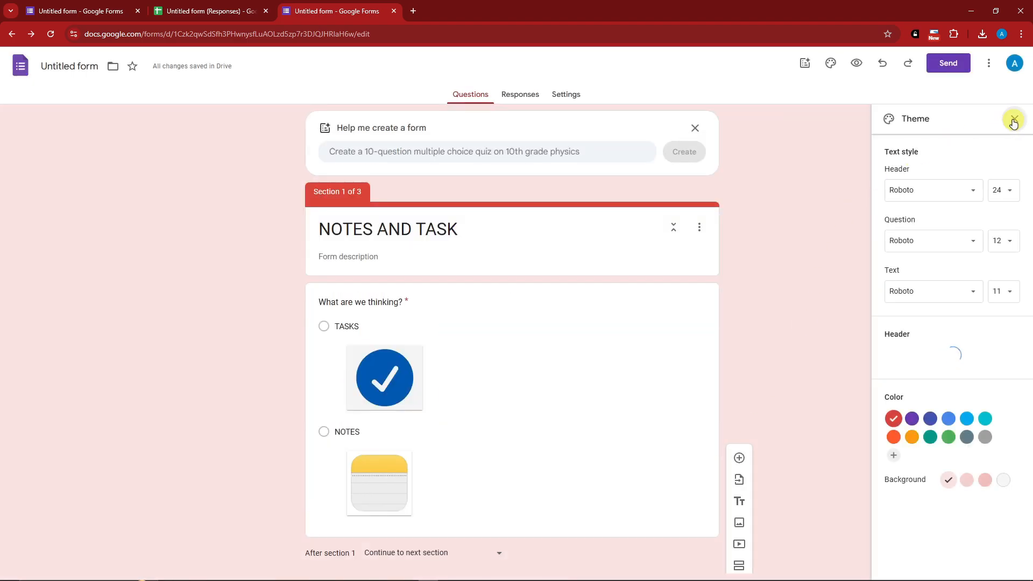
click(1014, 119)
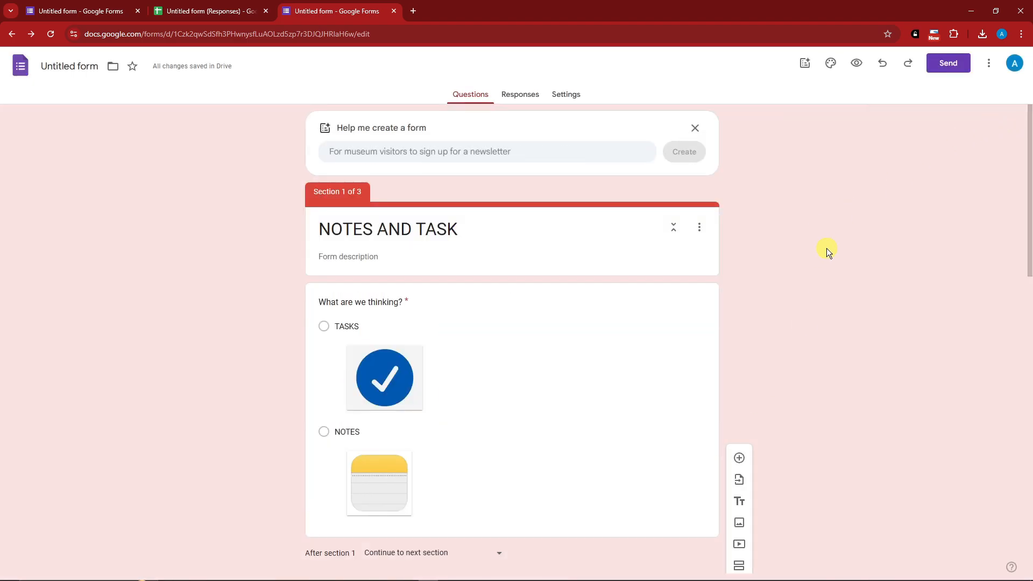
Enable "Go to section based on answer" for the "What are we thinking?" question.
scroll(832, 258, down, 2)
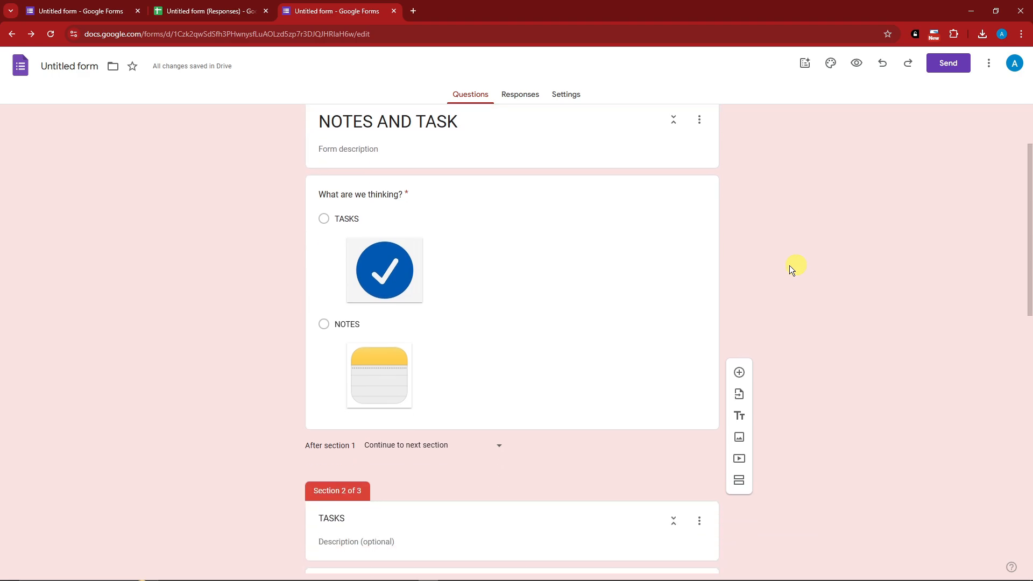
click(482, 194)
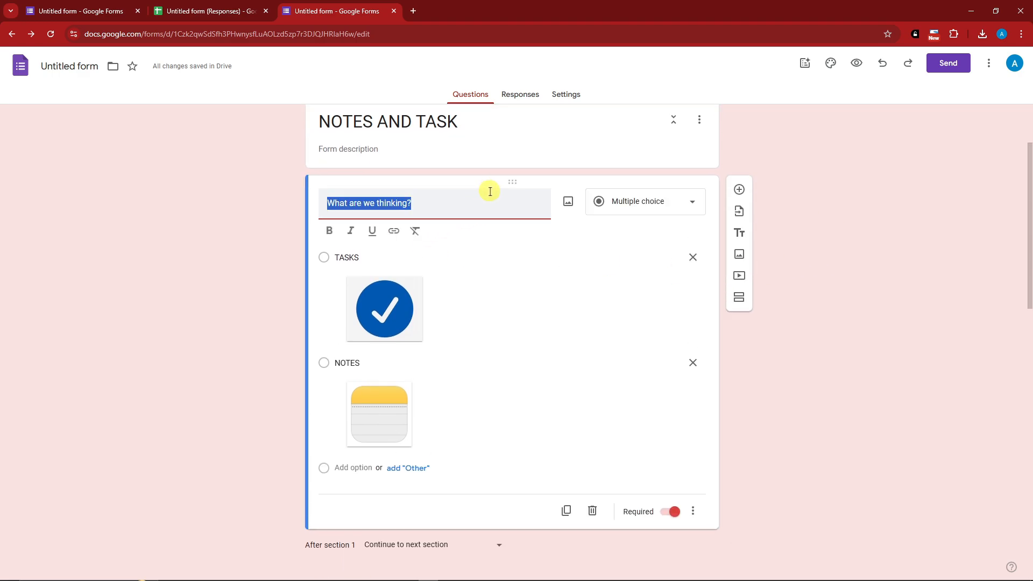
click(693, 511)
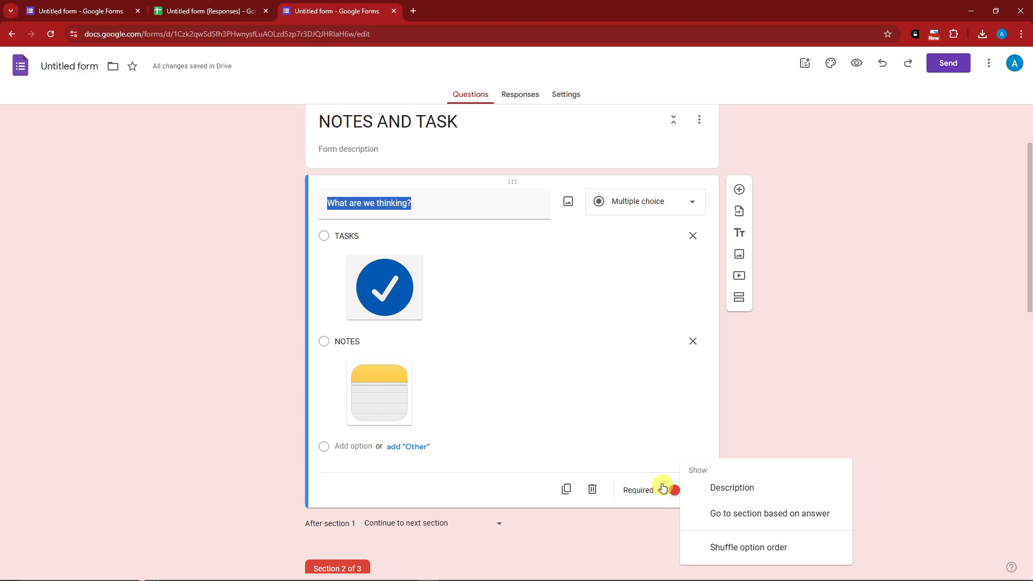
click(727, 515)
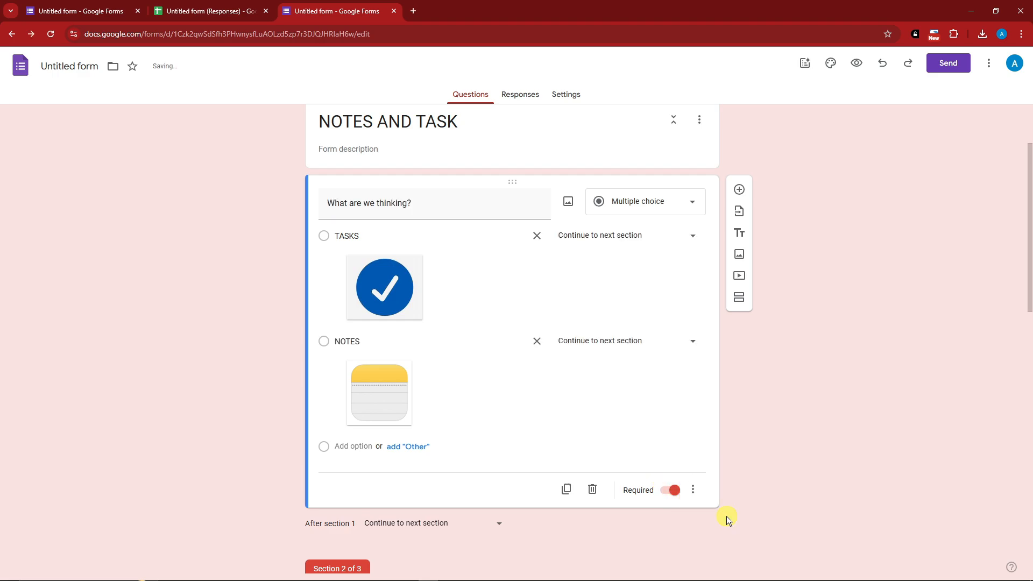
Route the TASKS option to section 2 (TASKS) and the NOTES option to section 3 (Notes).
click(644, 235)
click(598, 289)
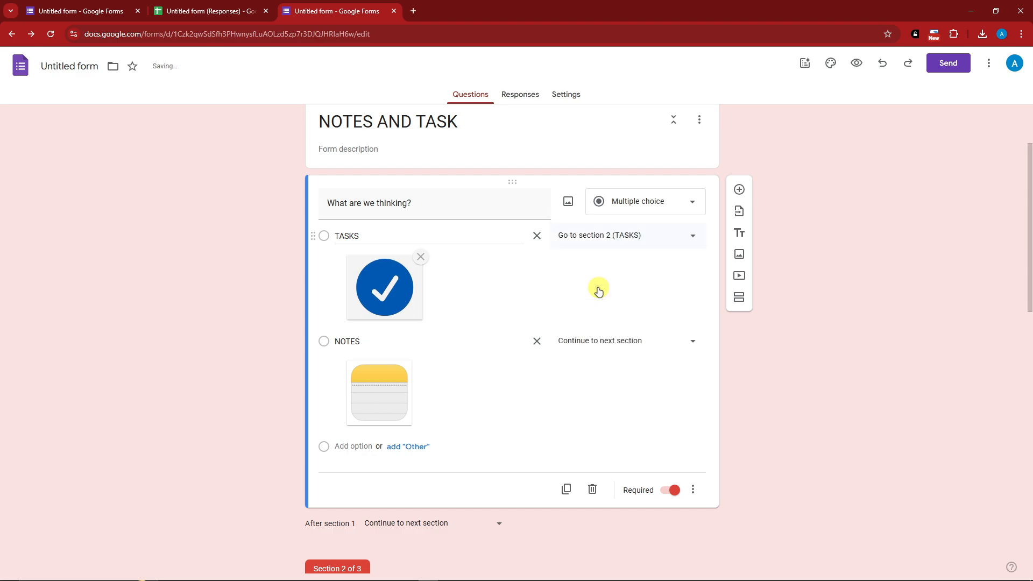
click(607, 343)
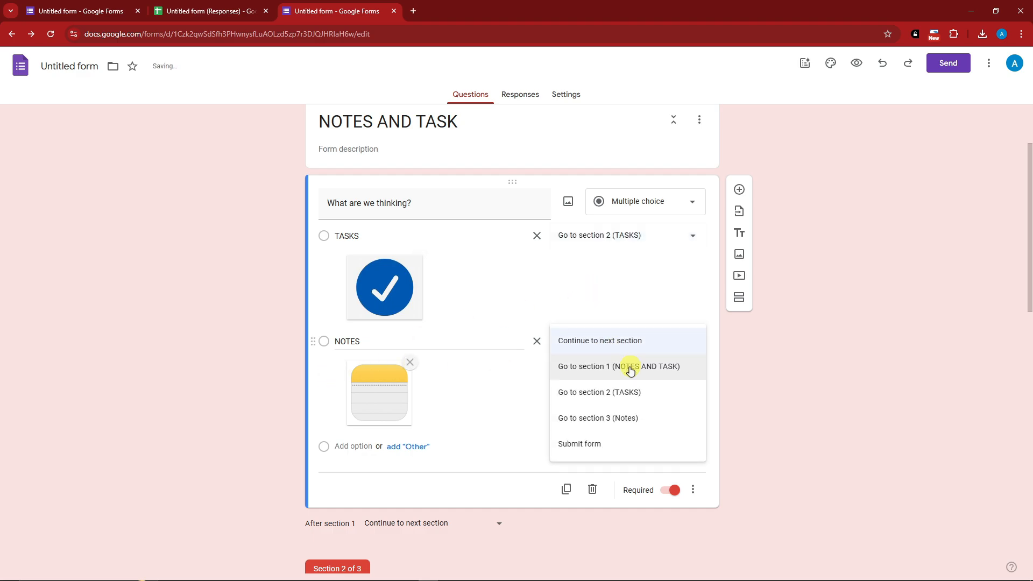
click(609, 418)
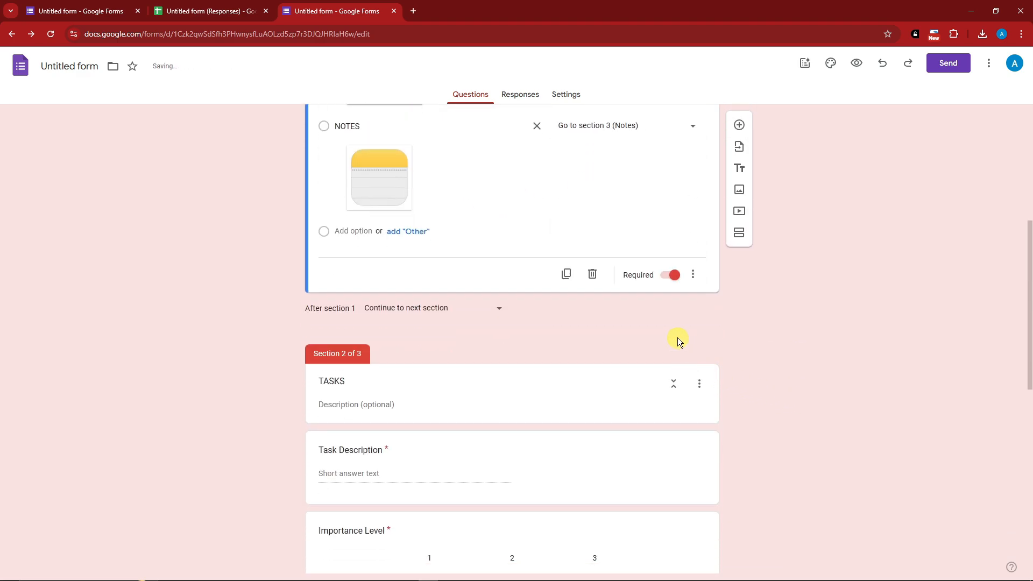
scroll(664, 321, up, 3)
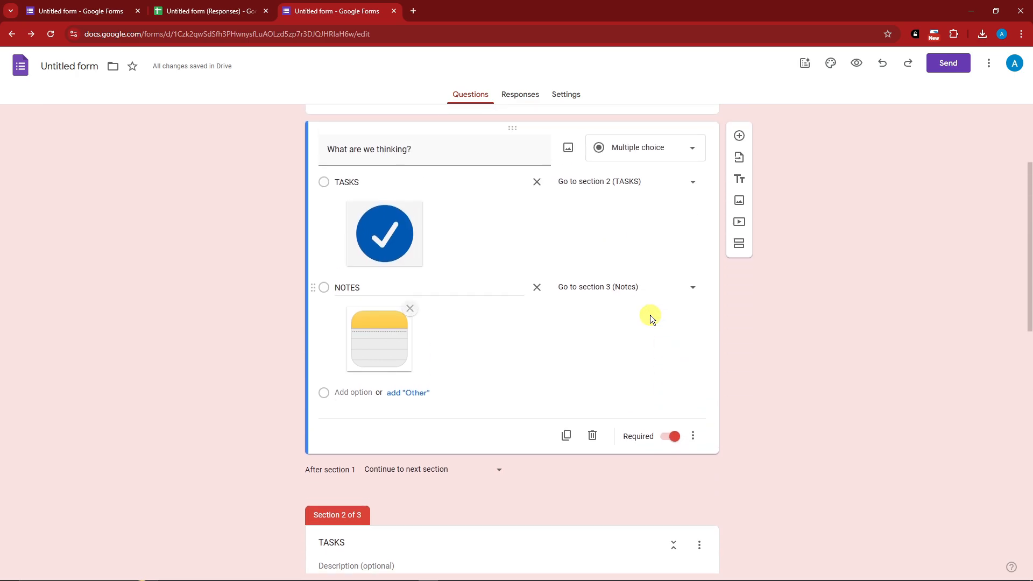
scroll(634, 254, down, 4)
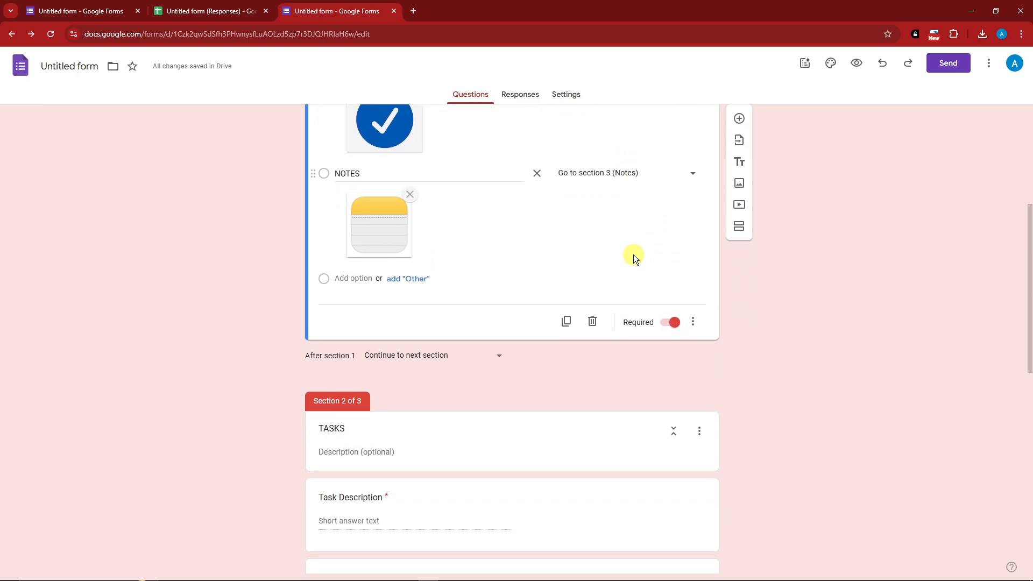
scroll(634, 254, down, 1)
scroll(634, 254, up, 6)
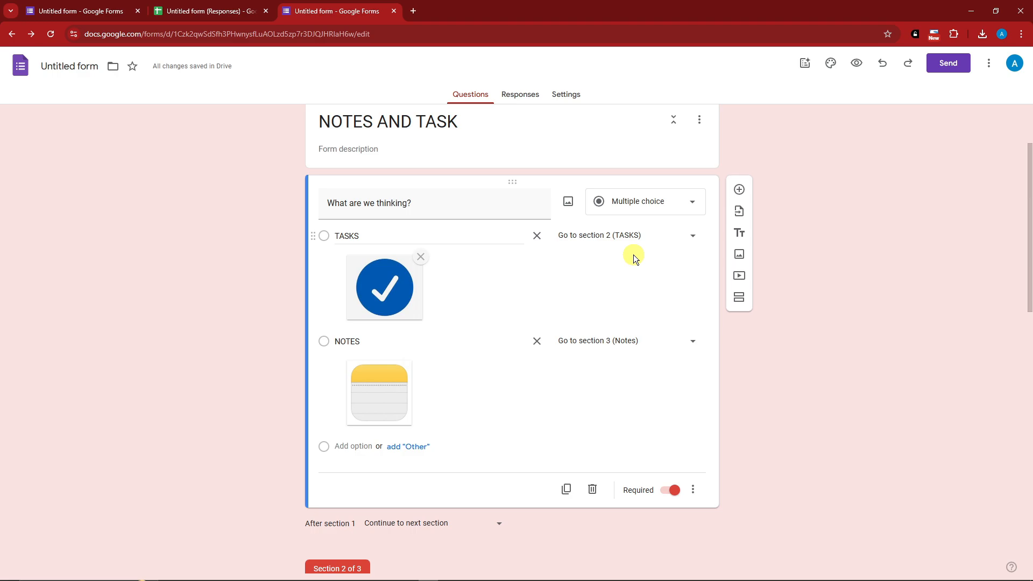
scroll(626, 268, up, 2)
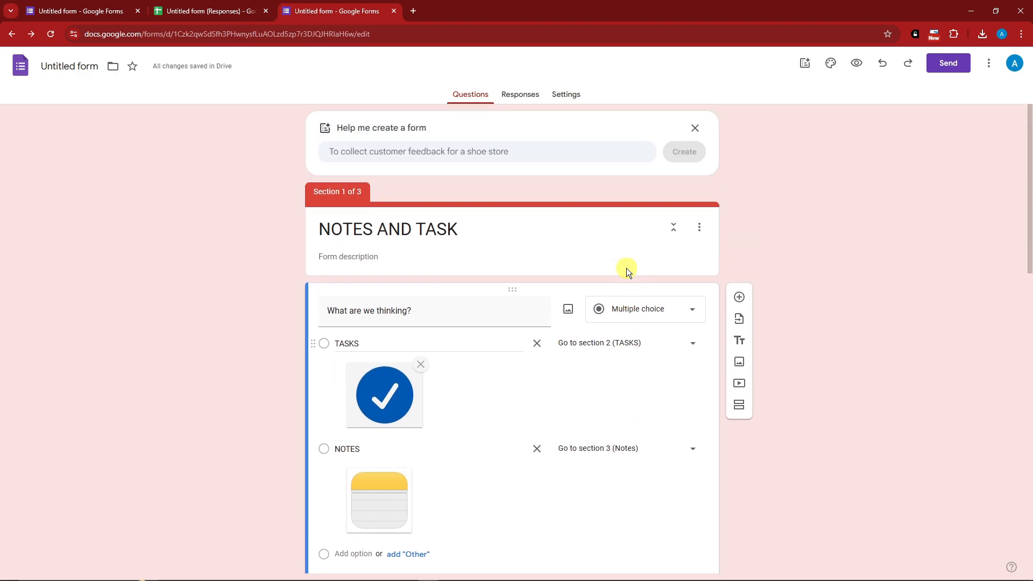
Preview the form and check which section follows the NOTES answer and which follows the TASKS answer.
click(856, 65)
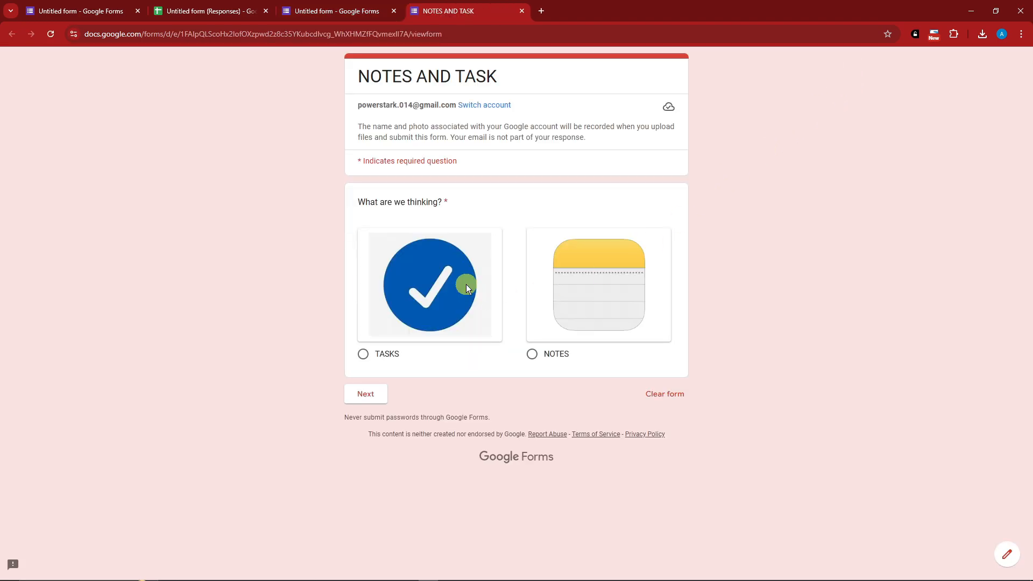
click(532, 357)
click(371, 396)
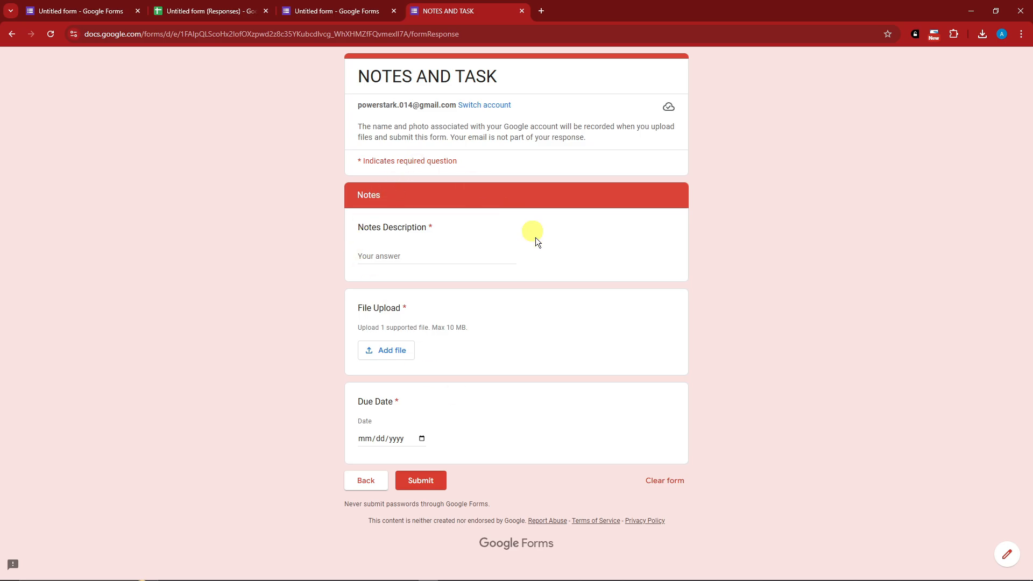
click(364, 484)
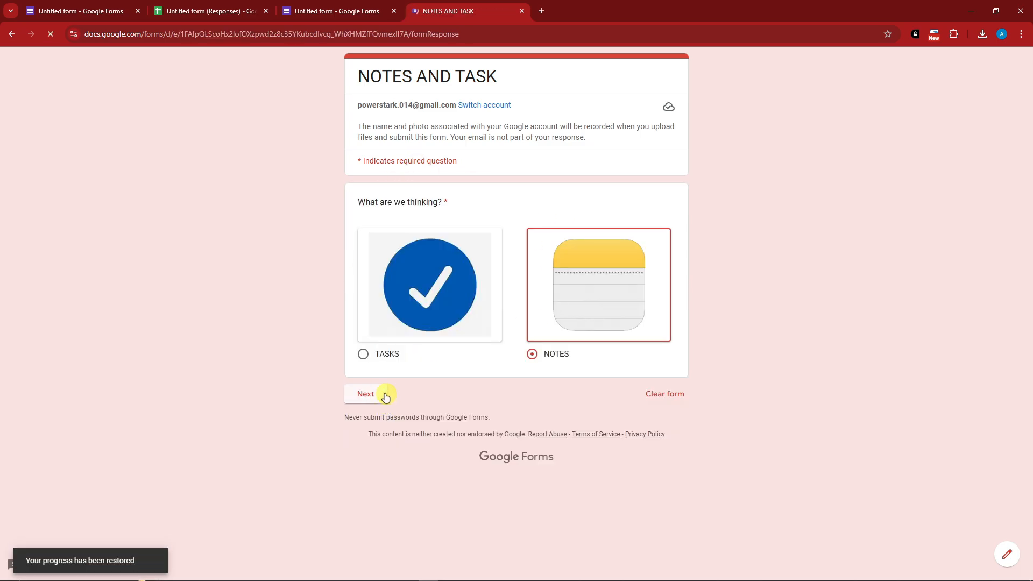
click(363, 354)
click(371, 391)
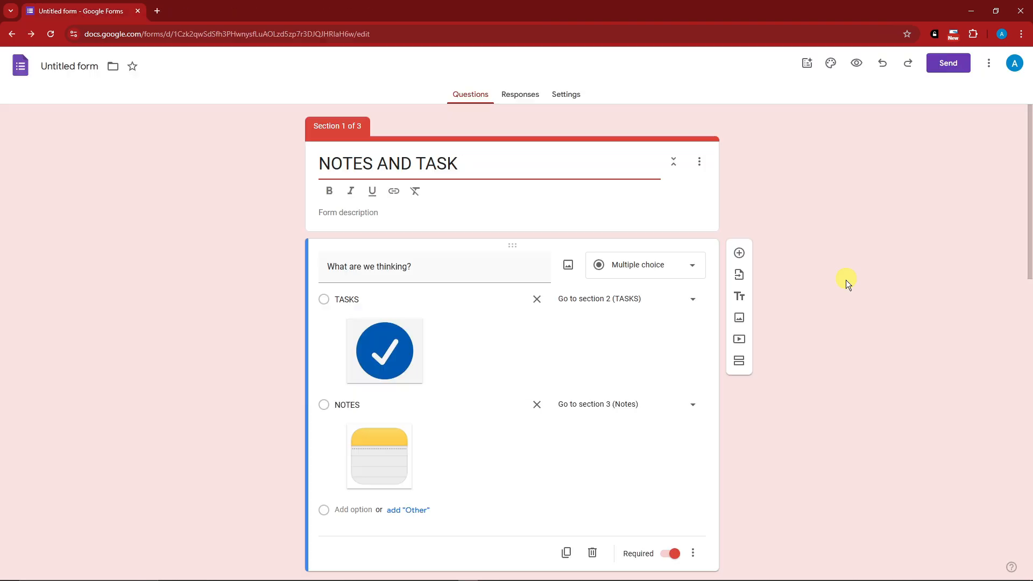
Link the form's responses to a new spreadsheet named "Untitled form (Responses)".
scroll(823, 278, down, 4)
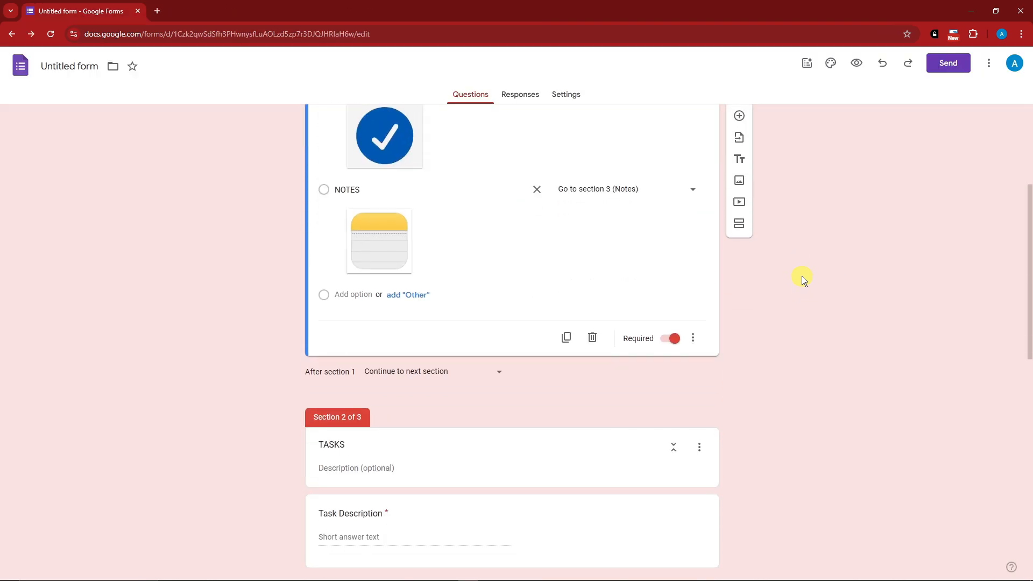
scroll(810, 276, up, 4)
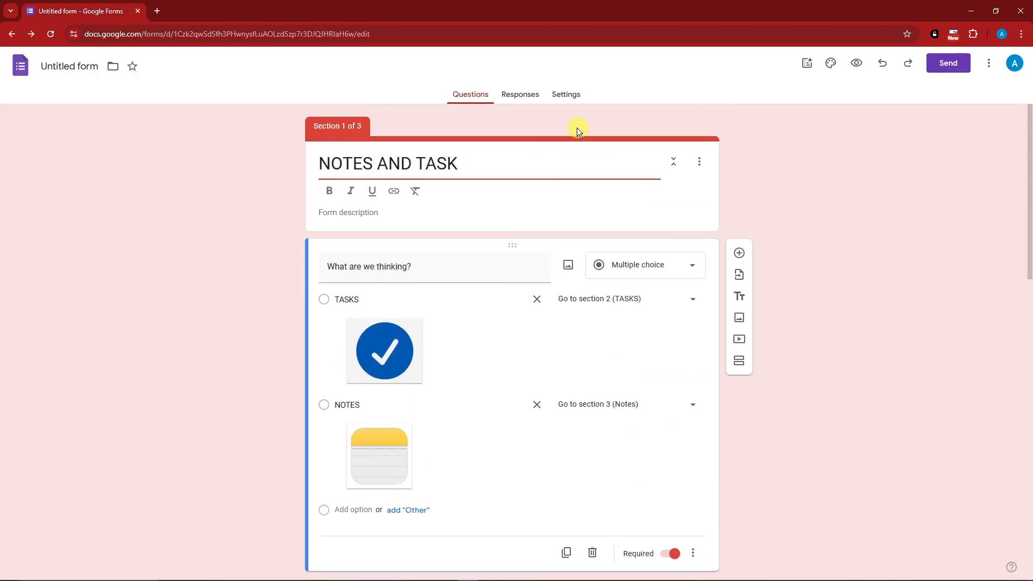
click(520, 95)
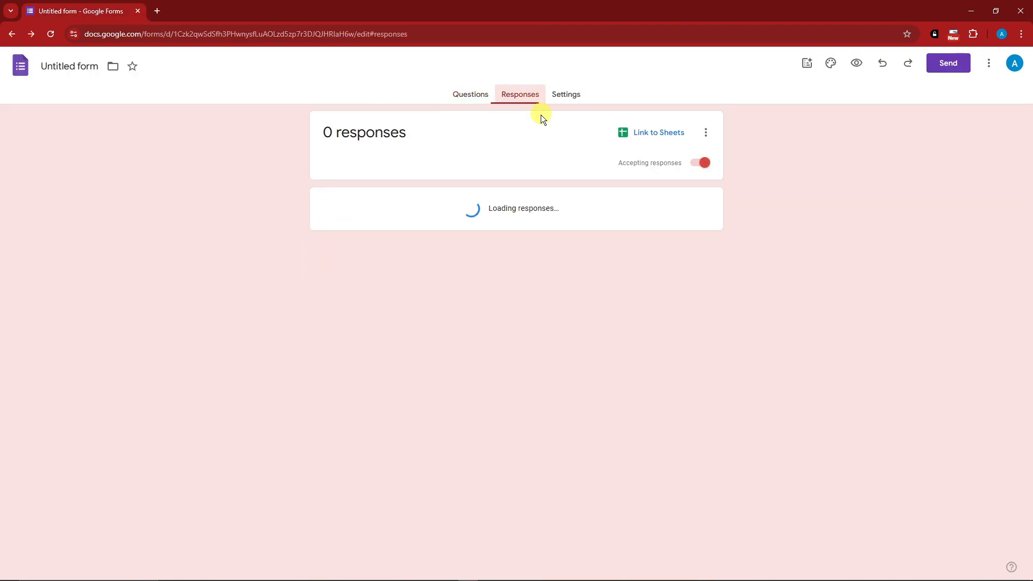
click(657, 135)
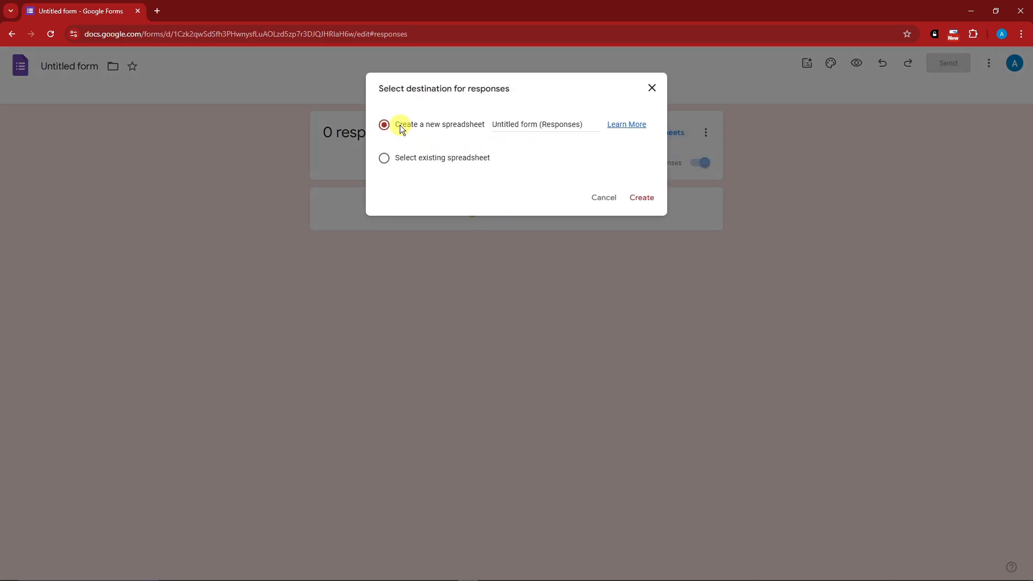
click(384, 162)
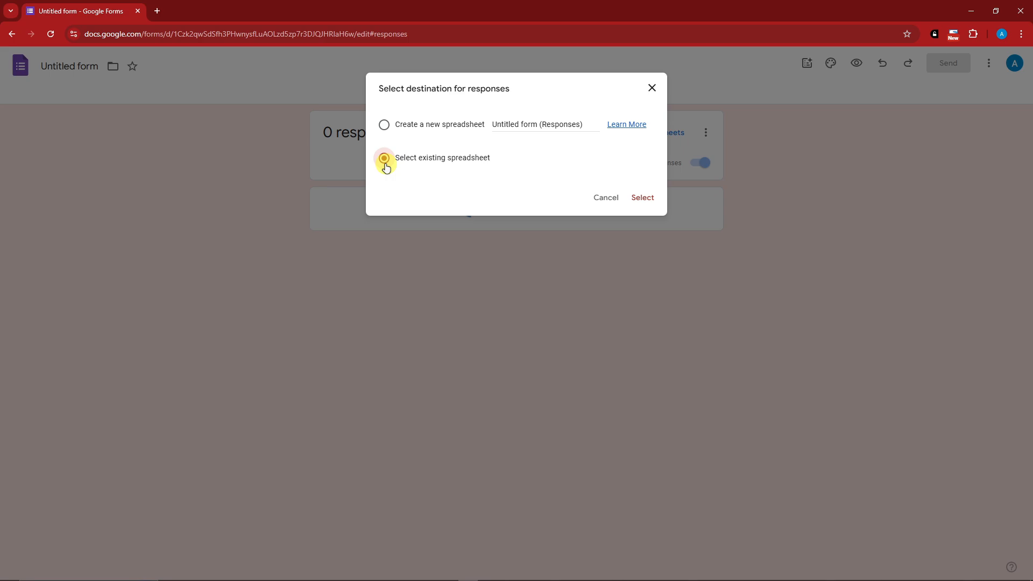
click(389, 126)
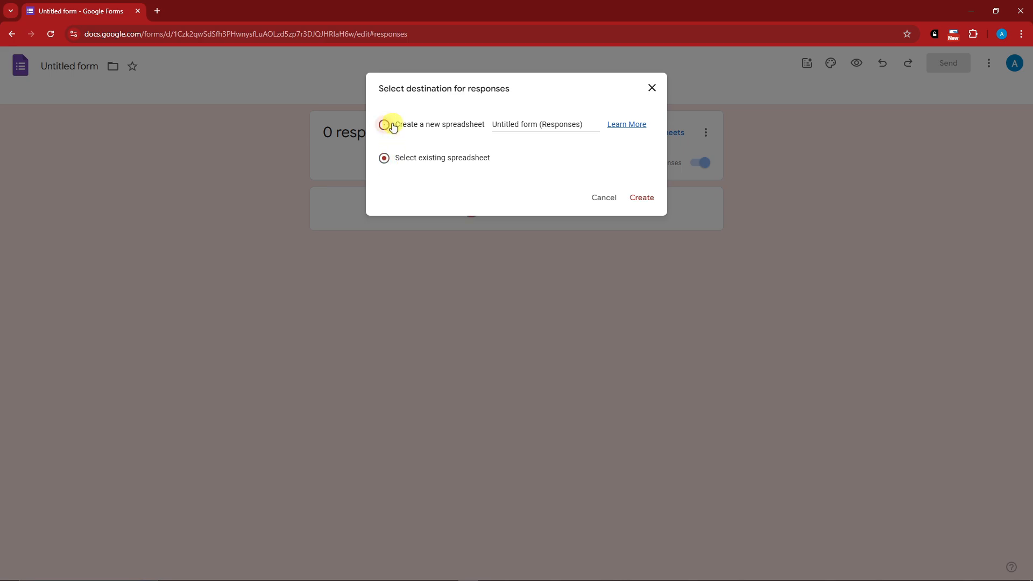
click(644, 199)
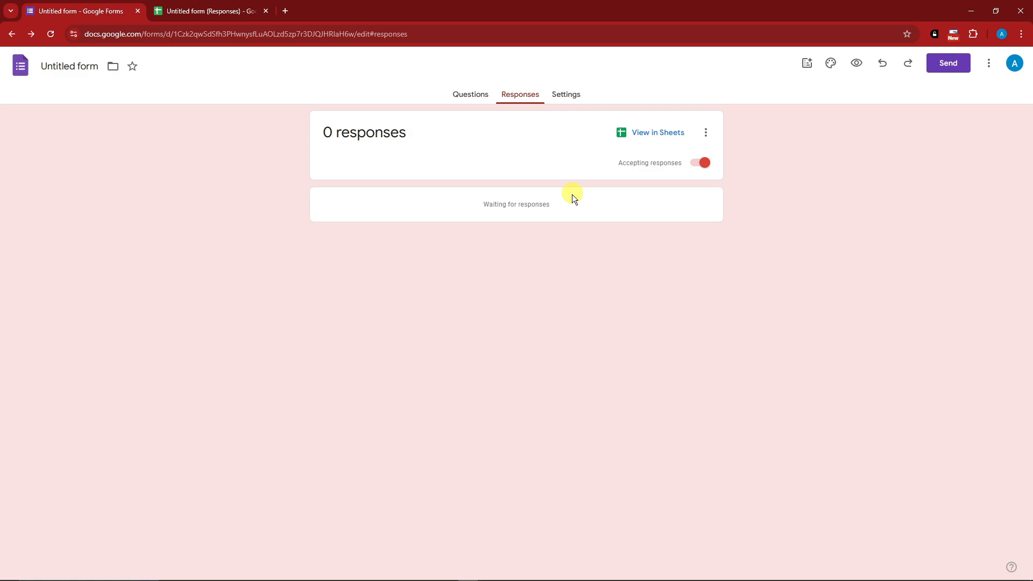
Compare the form's questions with the column headers in the linked response spreadsheet.
click(83, 9)
click(474, 97)
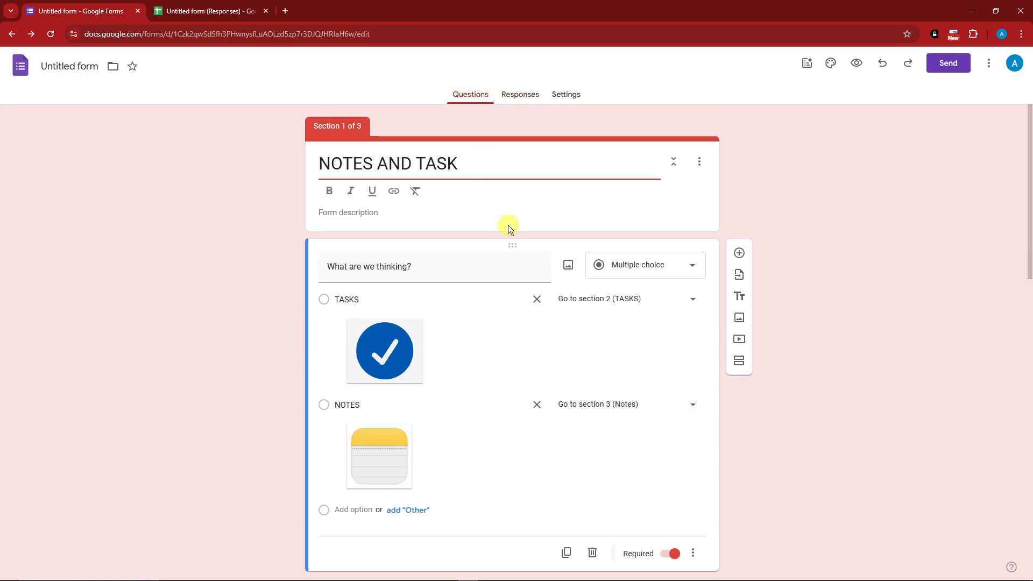
click(209, 11)
drag(75, 189, 536, 494)
click(679, 352)
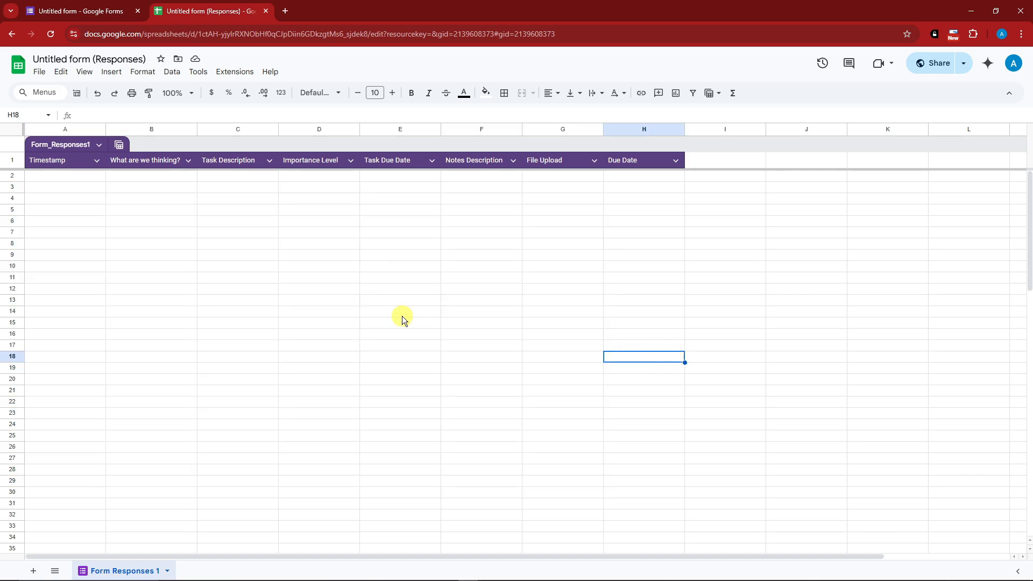
Return to the form and review the "What are we thinking?" question and the fields in the TASKS section.
click(98, 6)
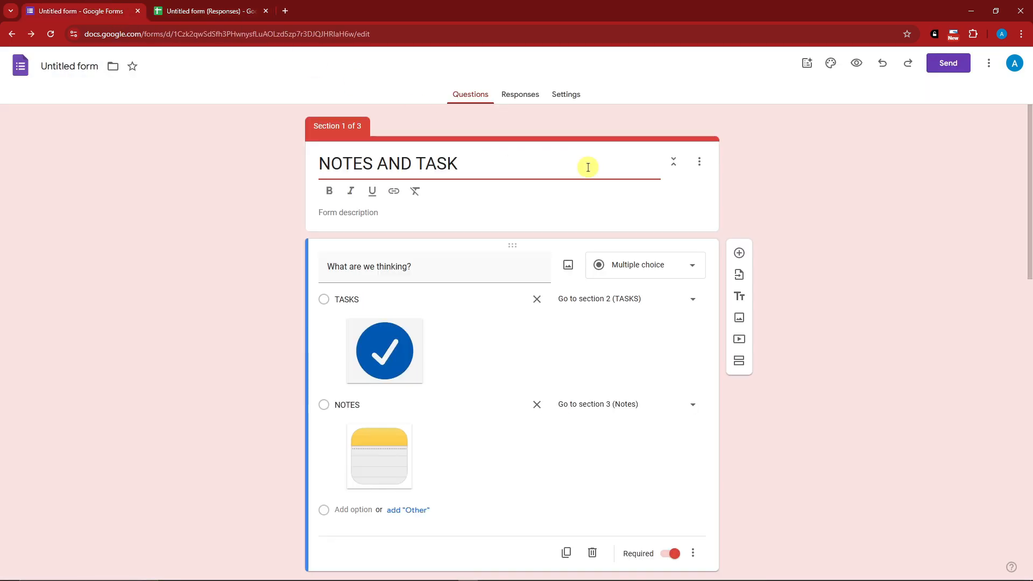
scroll(843, 269, down, 2)
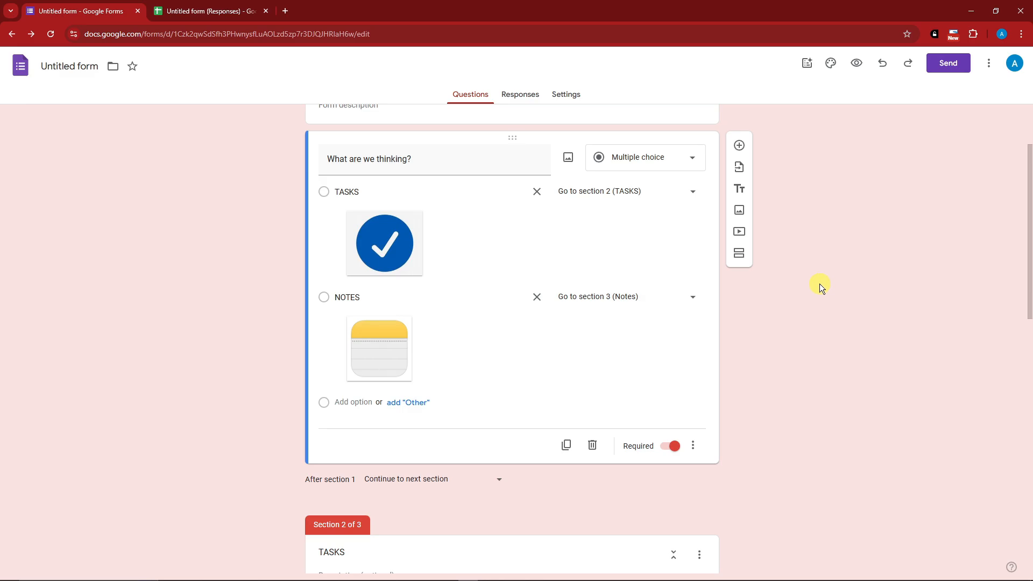
scroll(573, 272, down, 3)
scroll(591, 272, up, 4)
scroll(592, 270, down, 10)
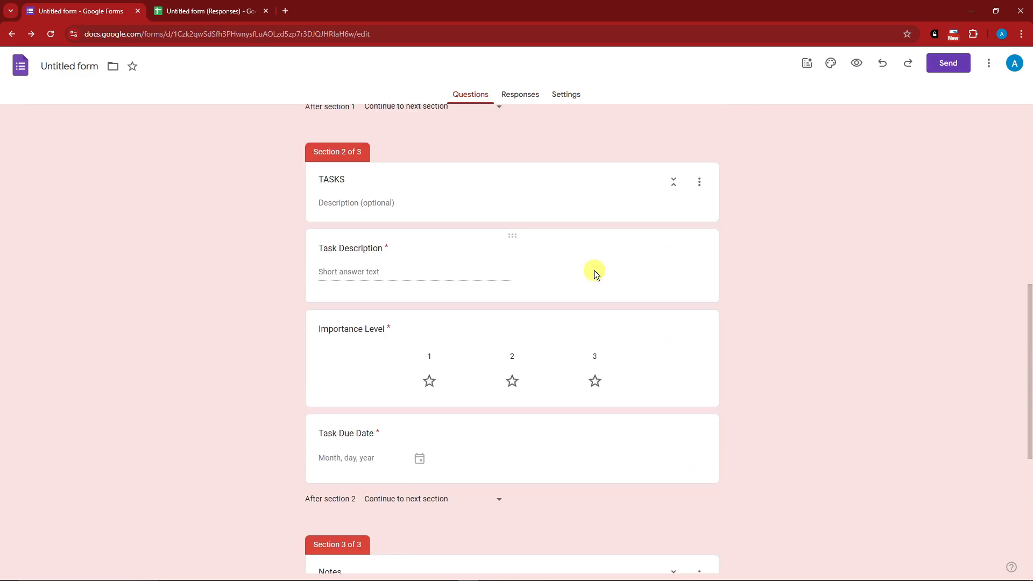
scroll(597, 272, up, 10)
scroll(654, 320, down, 1)
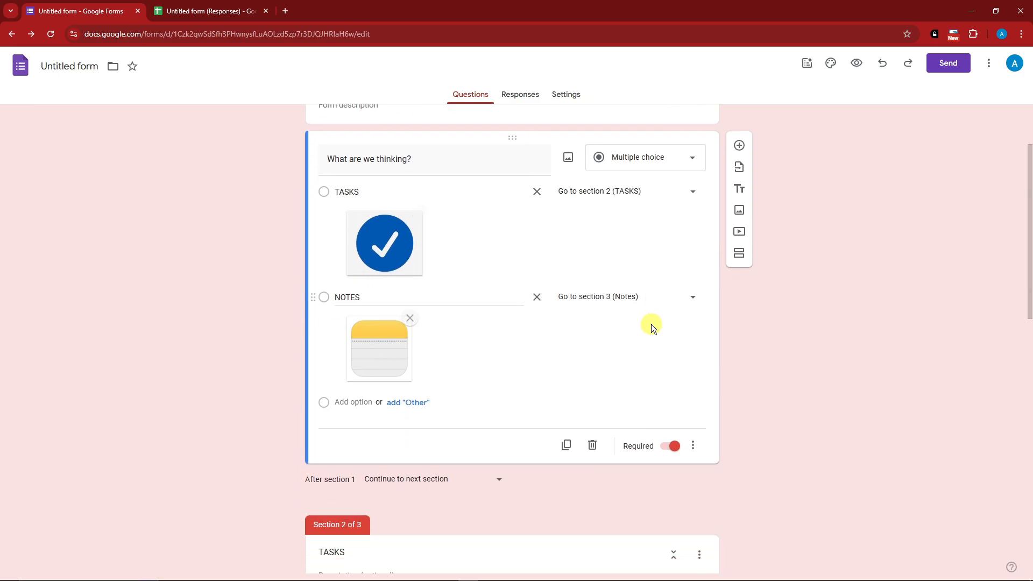
scroll(657, 334, down, 4)
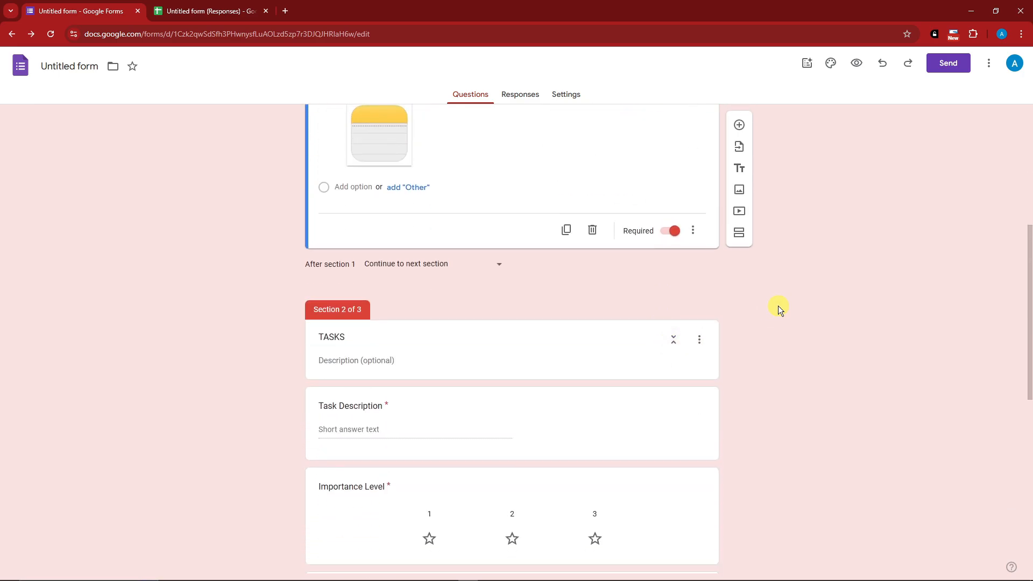
scroll(780, 305, up, 4)
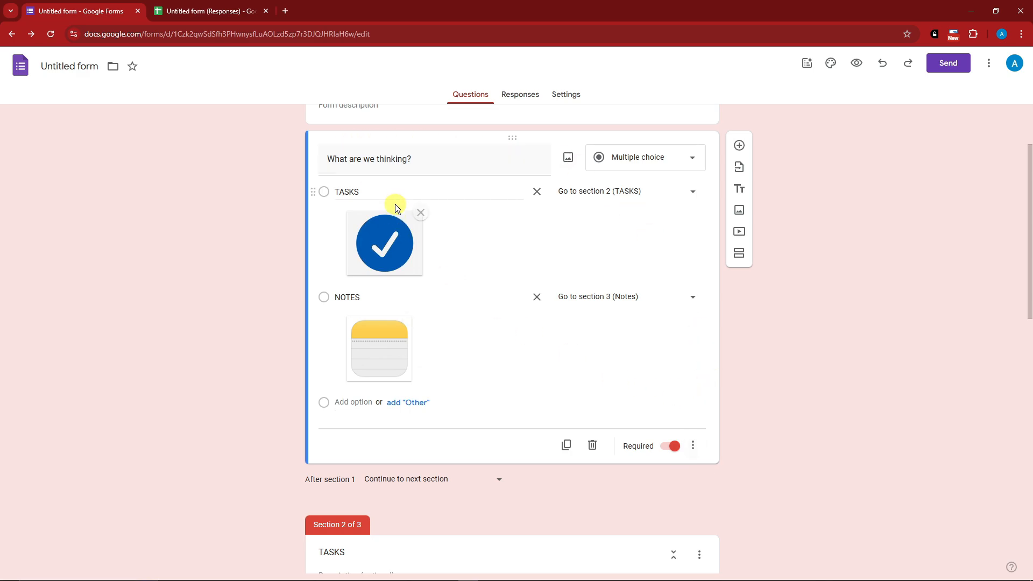
Check the "Go to section based on answer" setting and the destination sections offered for the TASKS and NOTES options.
click(694, 446)
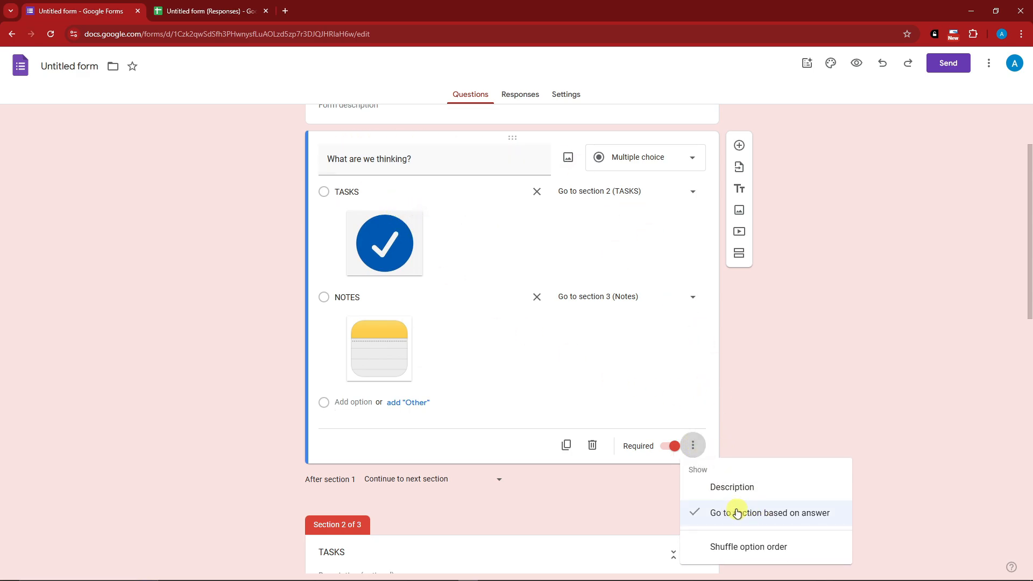
click(796, 346)
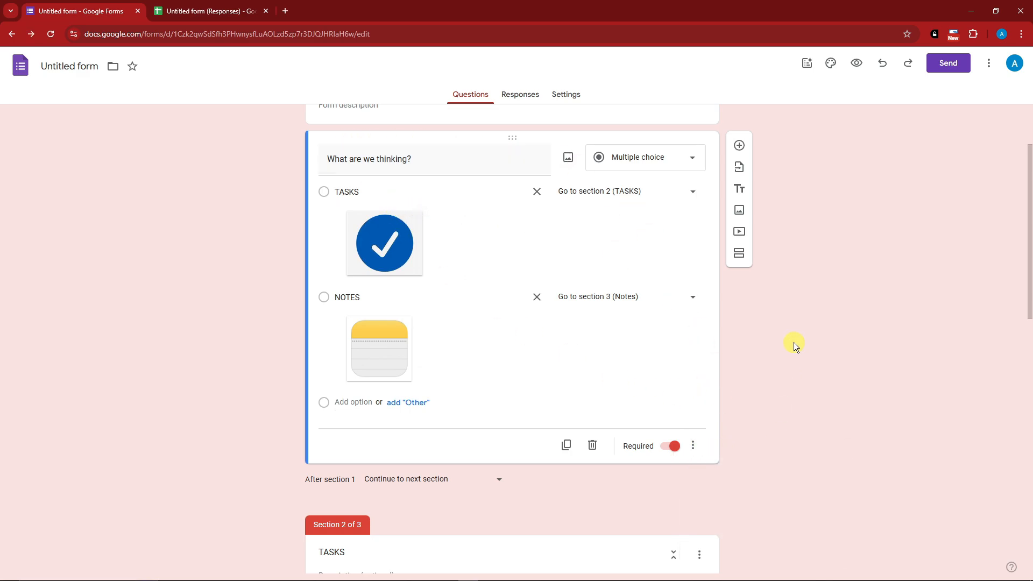
click(648, 198)
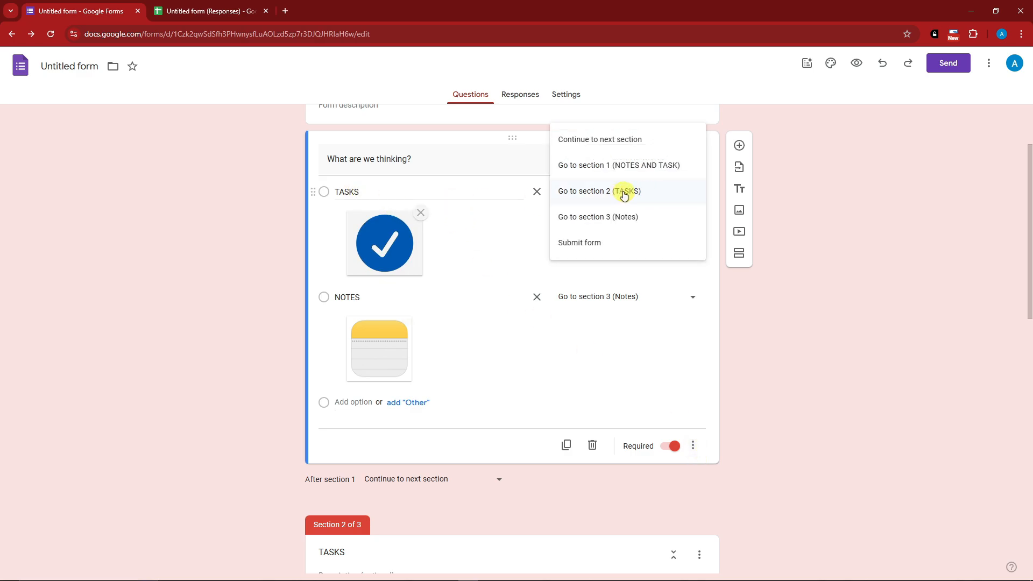
click(798, 322)
click(625, 305)
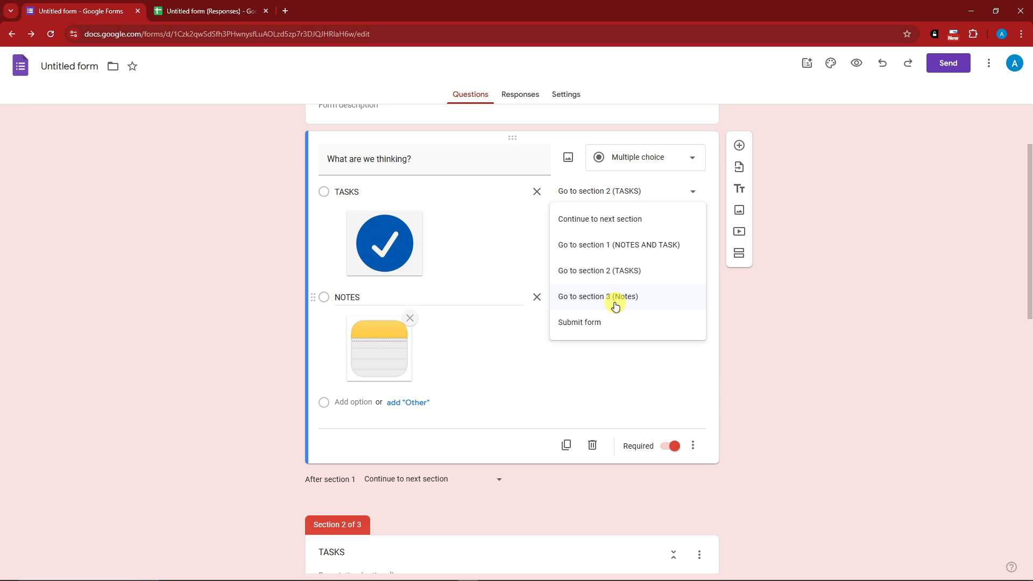
click(829, 358)
scroll(792, 360, down, 5)
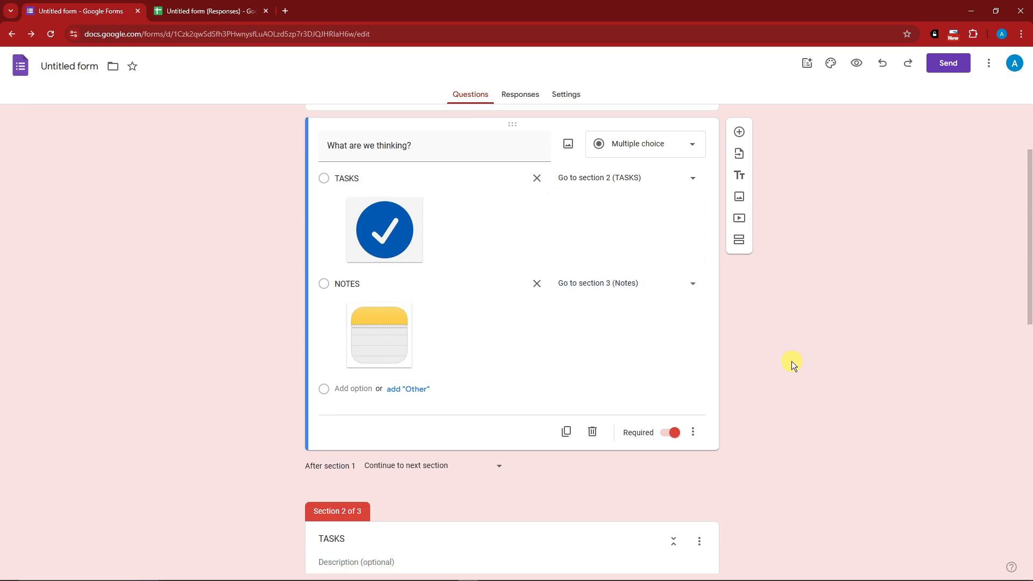
scroll(786, 355, up, 6)
click(619, 249)
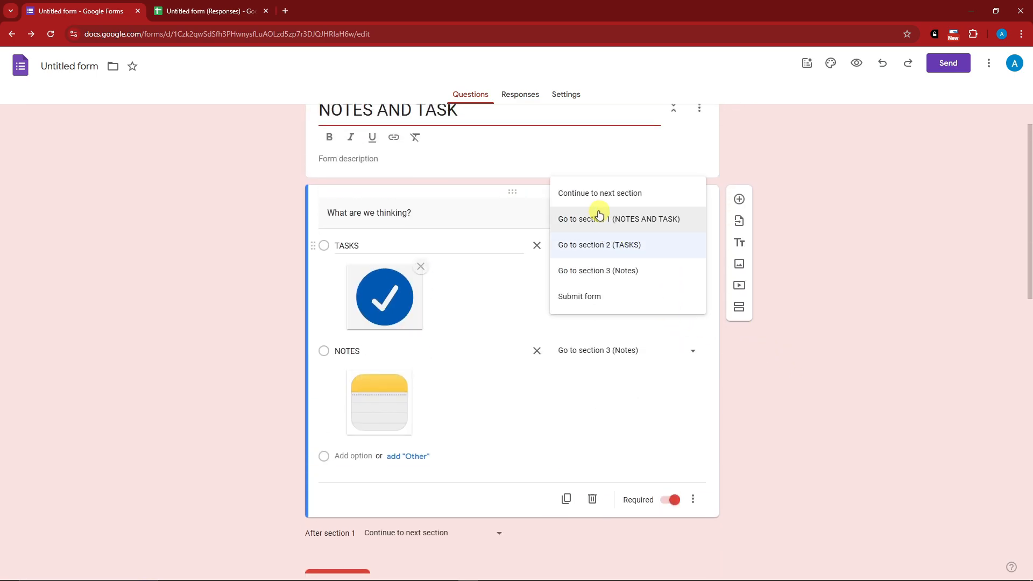
click(831, 396)
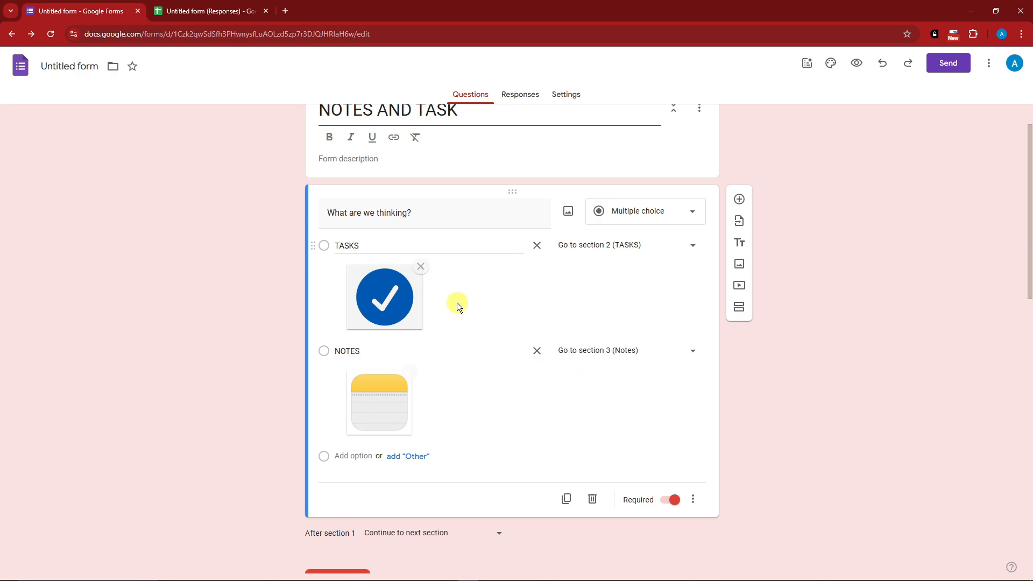
Compare the titles of sections 2 and 3 with the TASKS and NOTES options that lead to them.
scroll(475, 286, down, 3)
scroll(485, 286, up, 2)
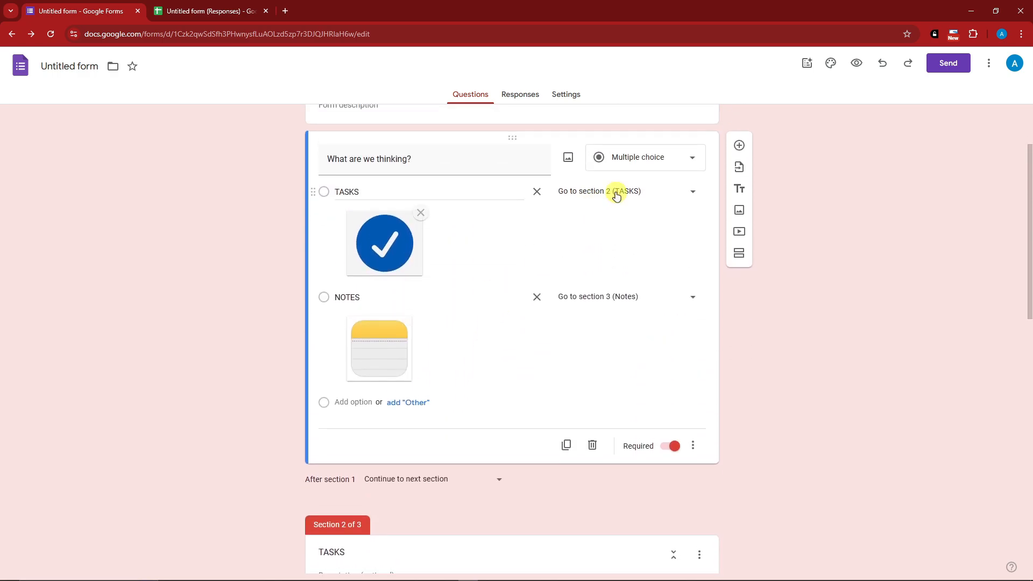
scroll(592, 318, down, 6)
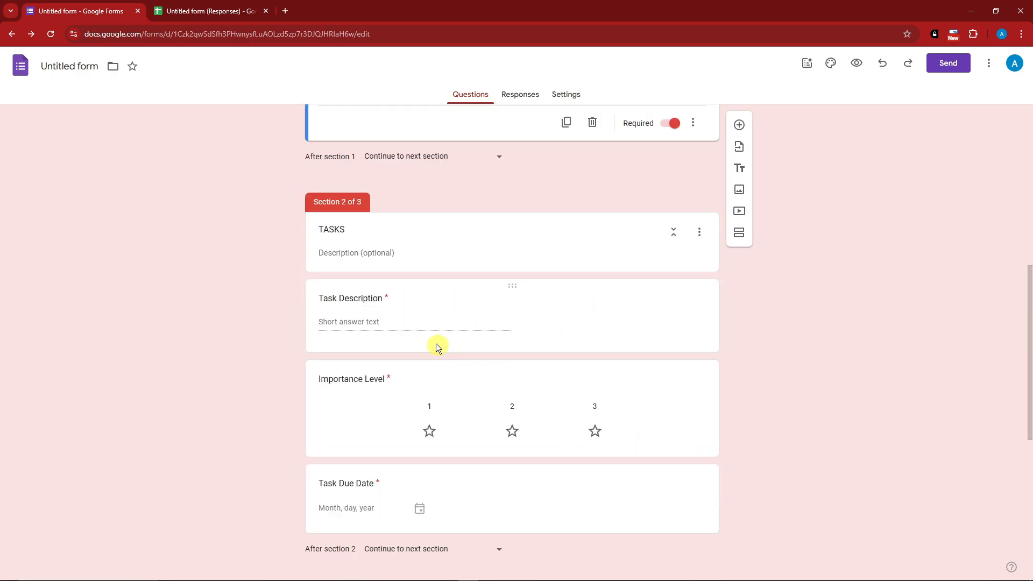
double_click(360, 232)
scroll(387, 300, down, 6)
double_click(353, 316)
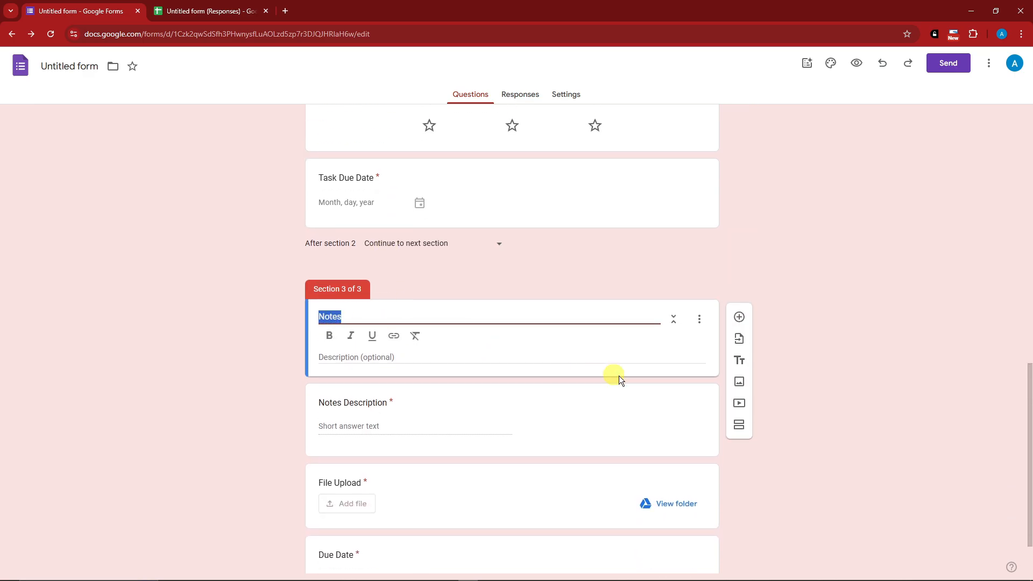
scroll(619, 376, up, 15)
click(689, 475)
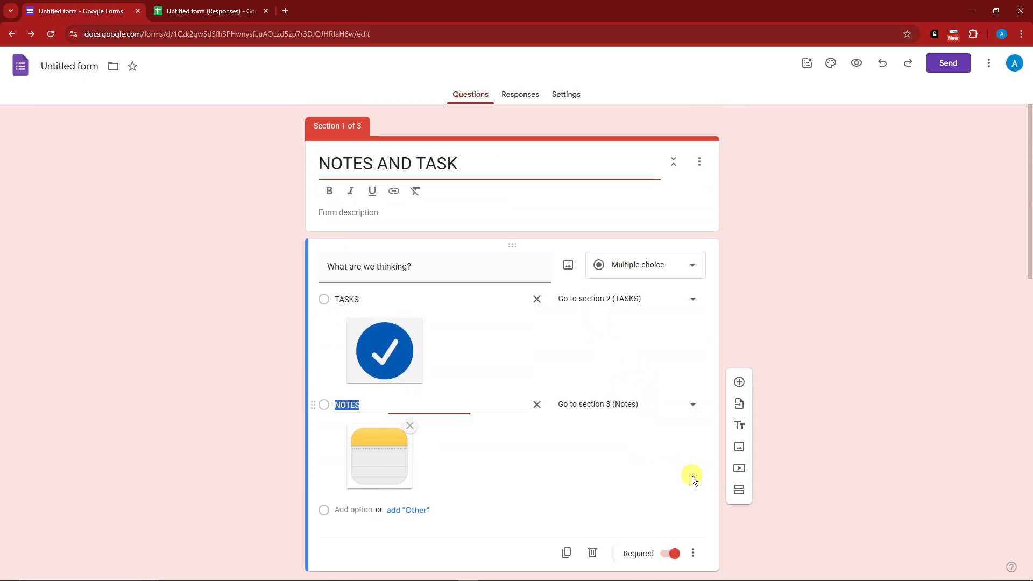
Recheck the destination of the TASKS option and look over the questions in section 2.
click(626, 299)
click(634, 305)
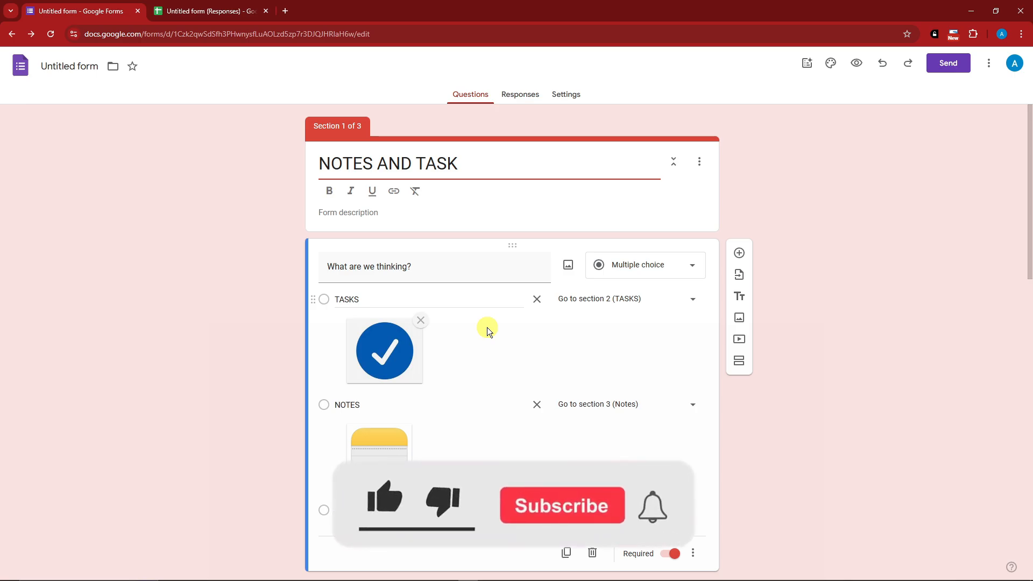
scroll(835, 324, down, 6)
scroll(835, 325, down, 3)
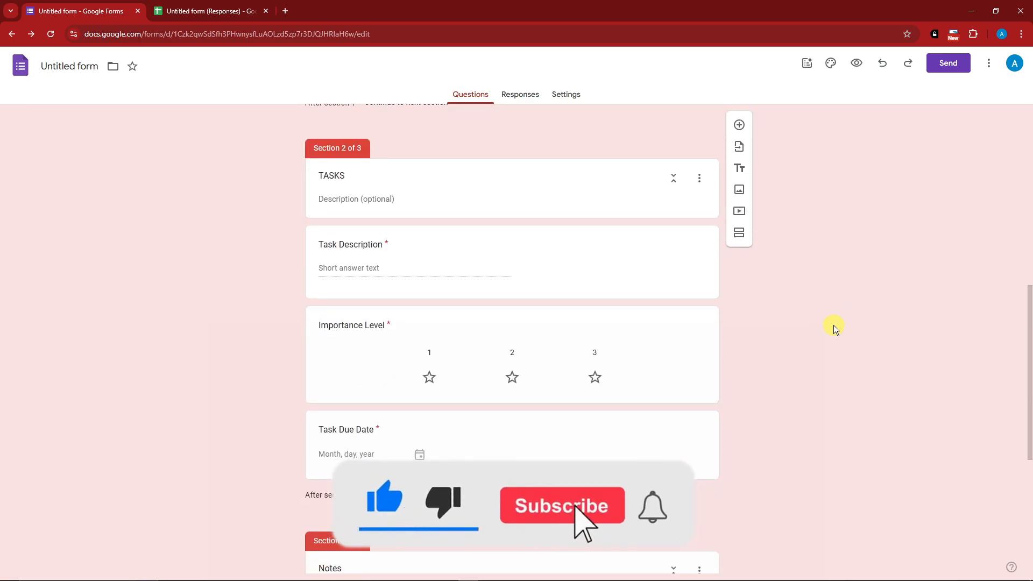